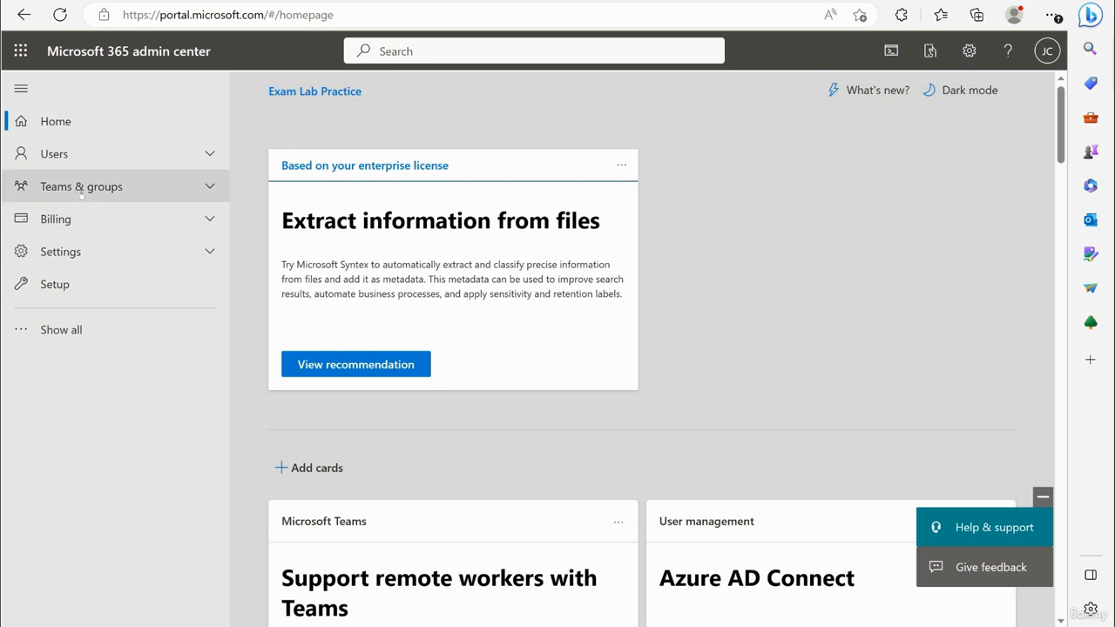
Go to Teams & groups > Active teams & groups and start adding a new Microsoft 365 group.
click(147, 189)
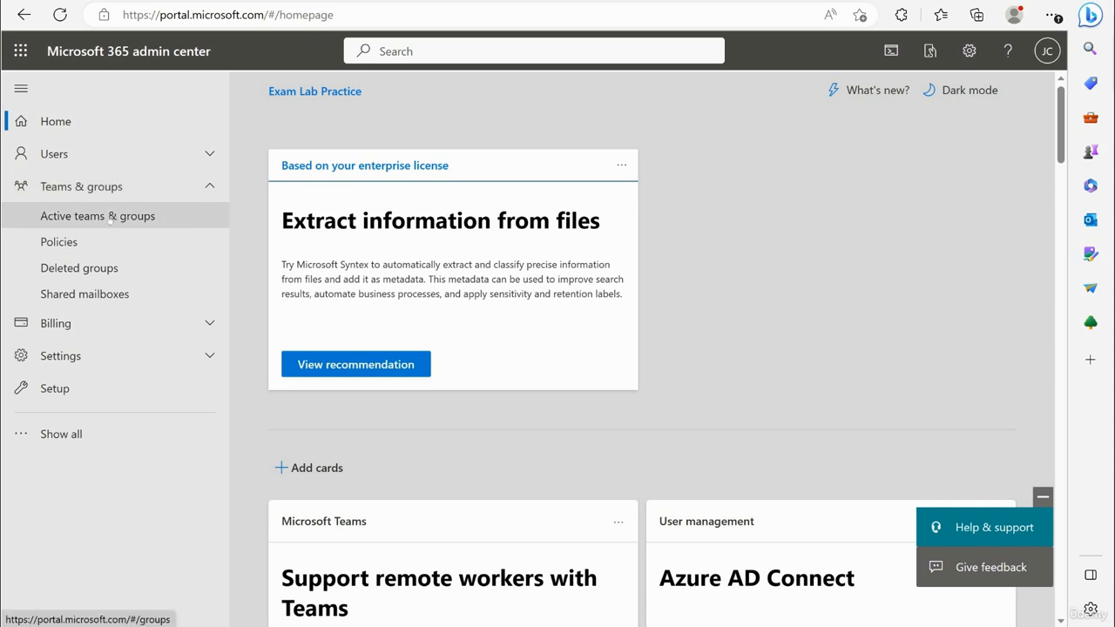
click(110, 220)
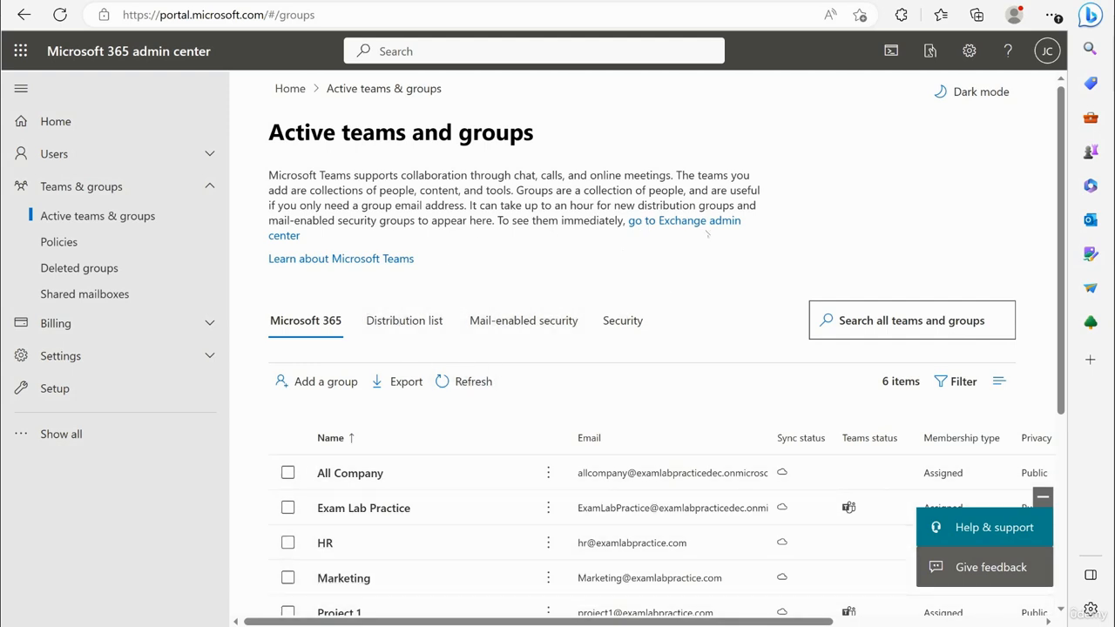
click(335, 383)
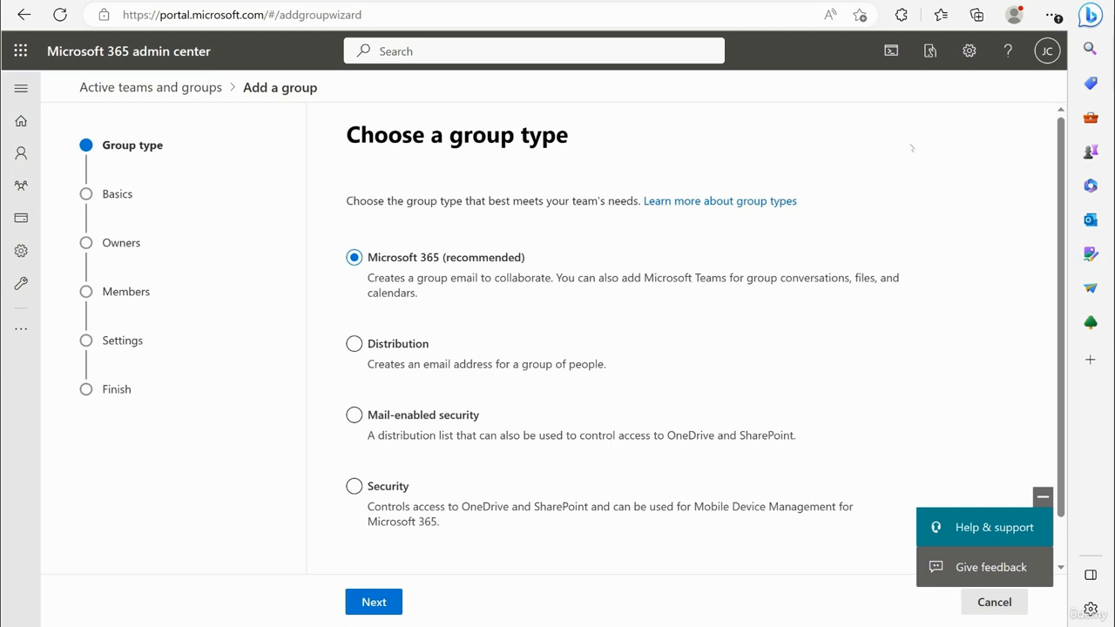
click(379, 347)
click(409, 415)
click(387, 486)
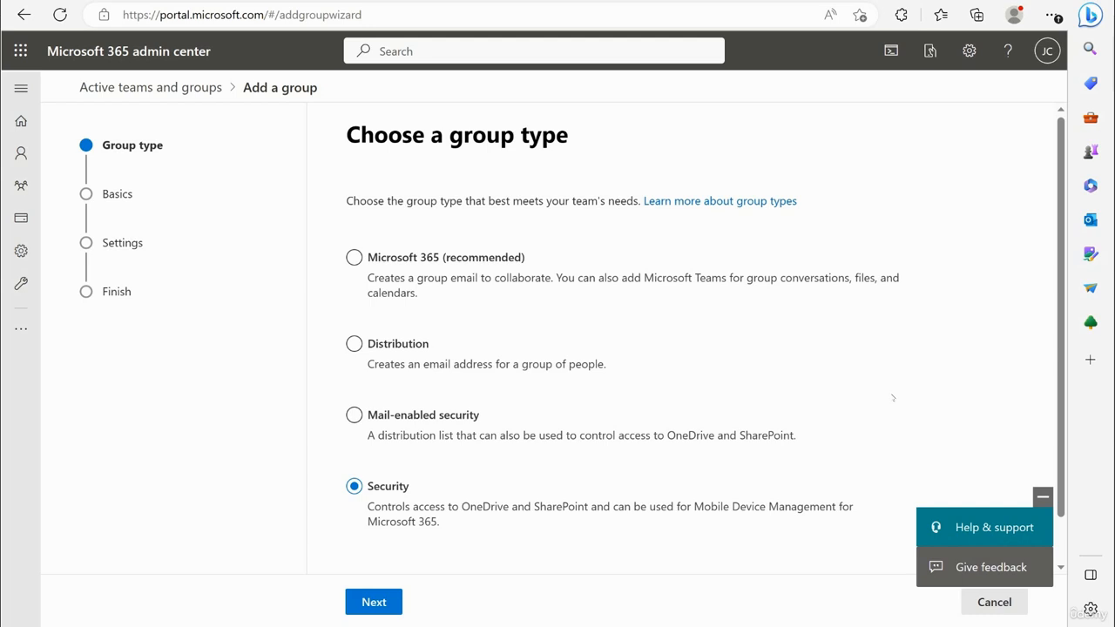
click(427, 257)
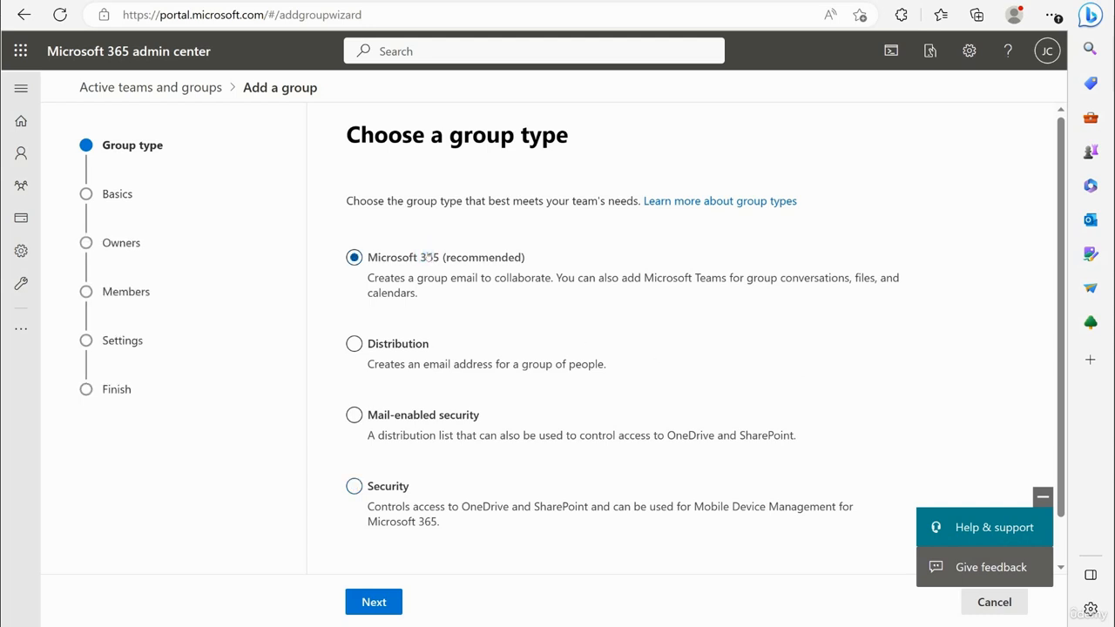
click(397, 484)
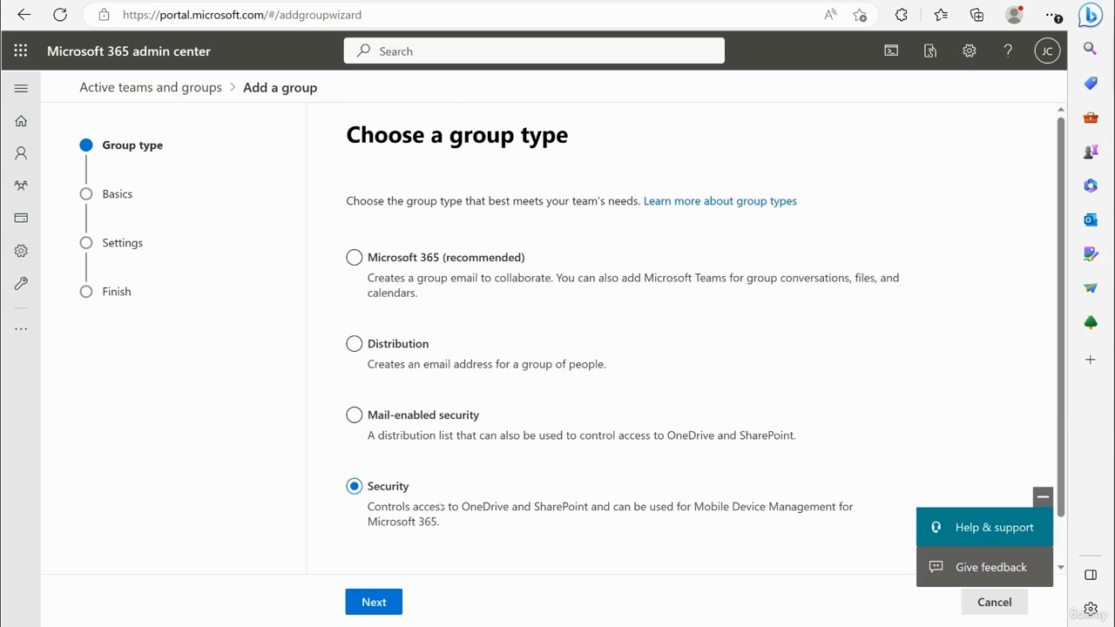
click(427, 256)
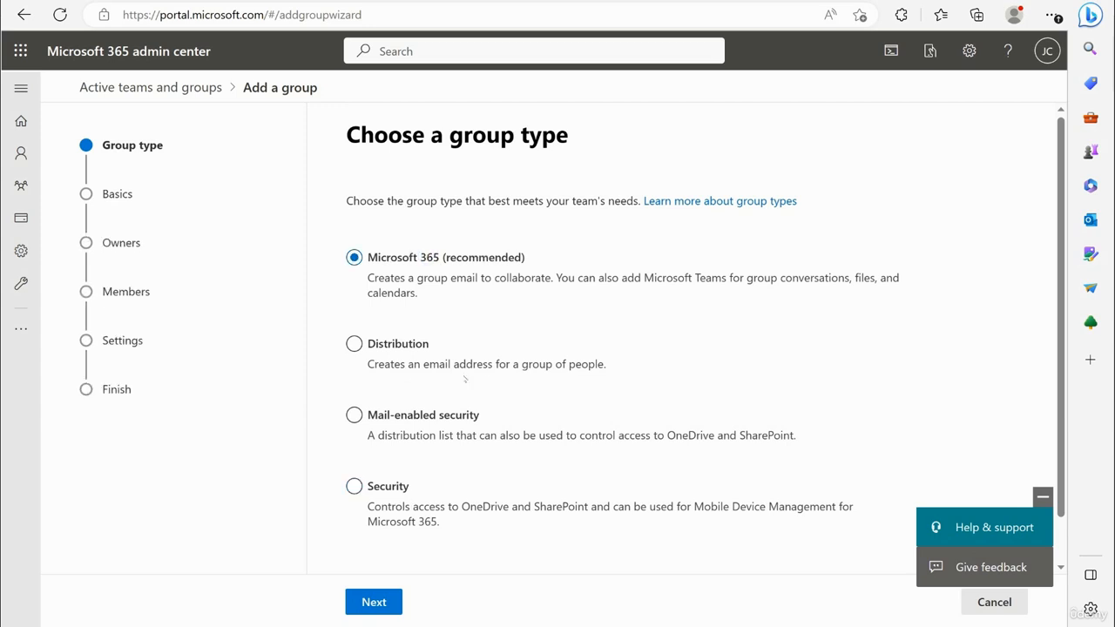
click(393, 602)
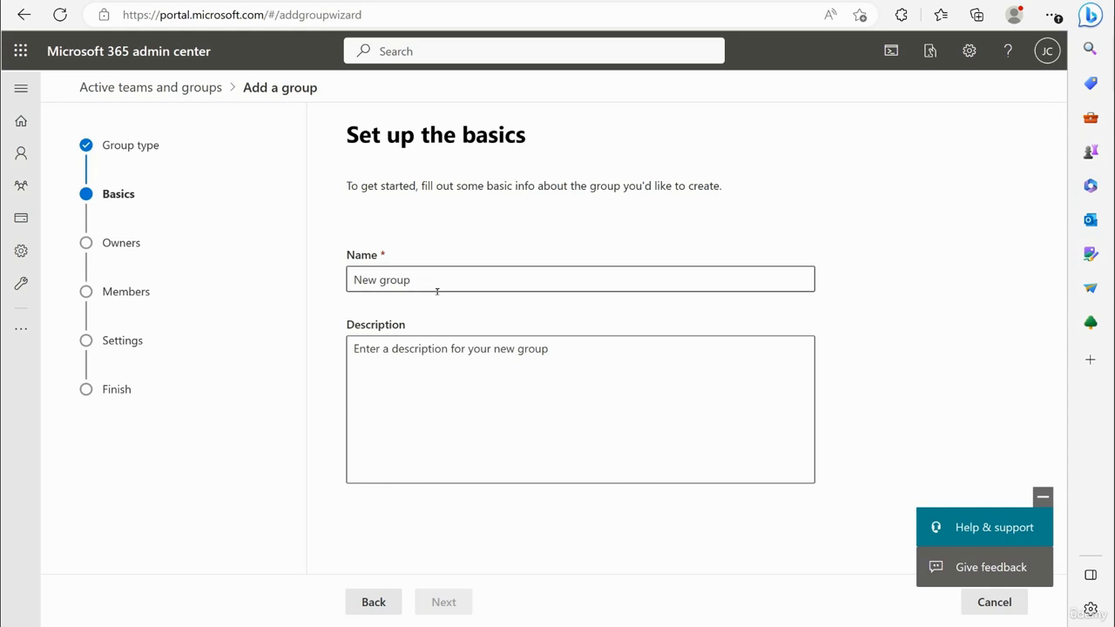
Name the new group 'Admins'.
click(633, 271)
text(Admins)
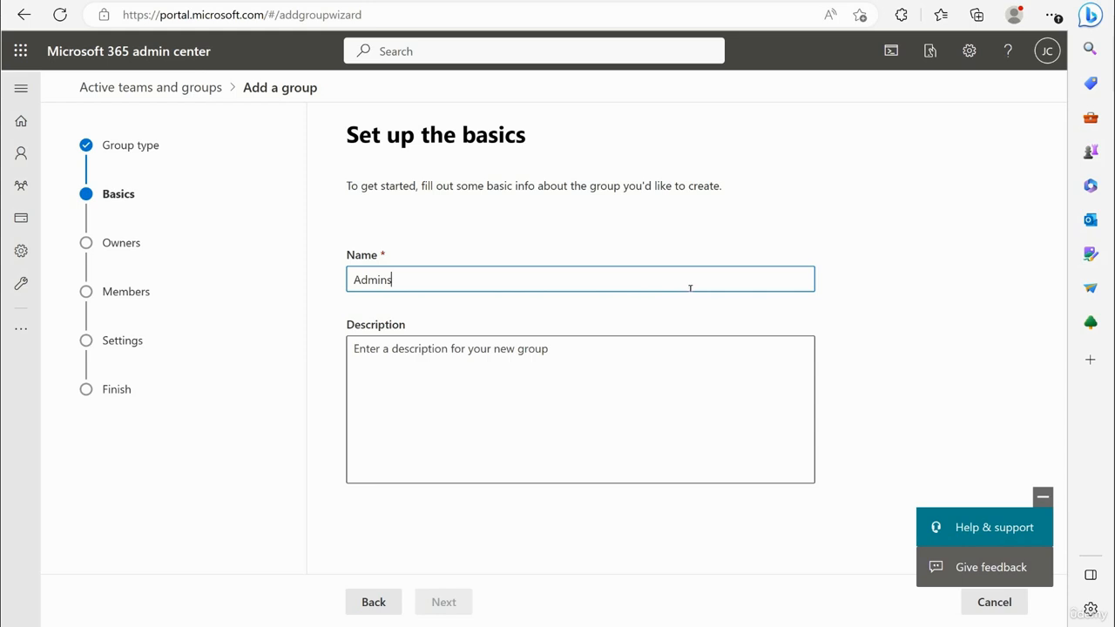
click(452, 405)
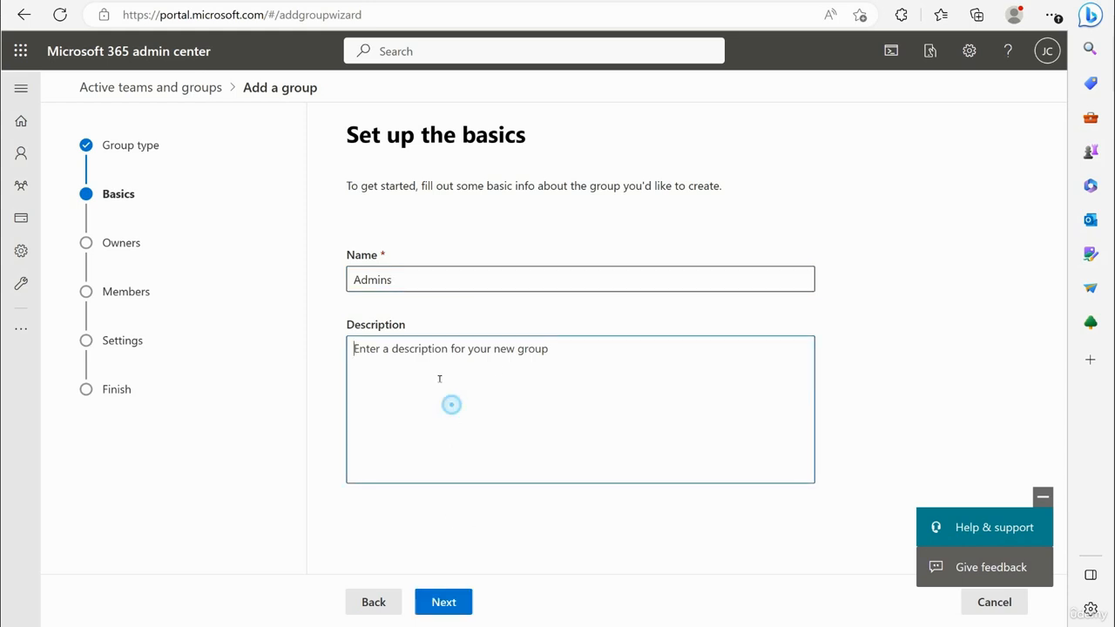
click(444, 602)
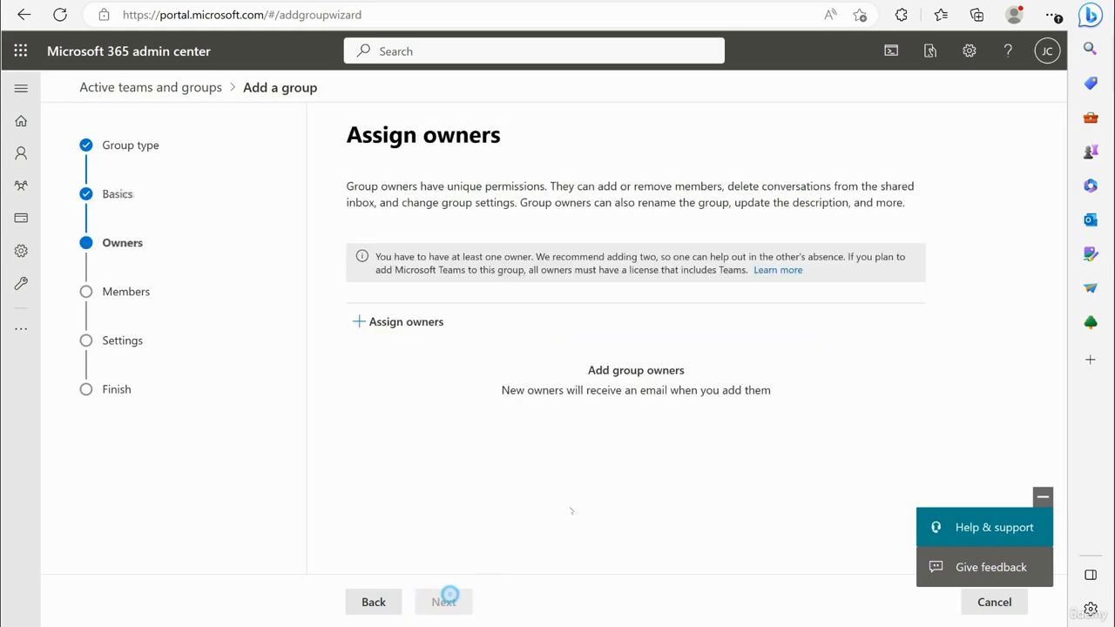
Search for the signed-in admin account and assign it as the group's owner.
click(381, 322)
click(727, 224)
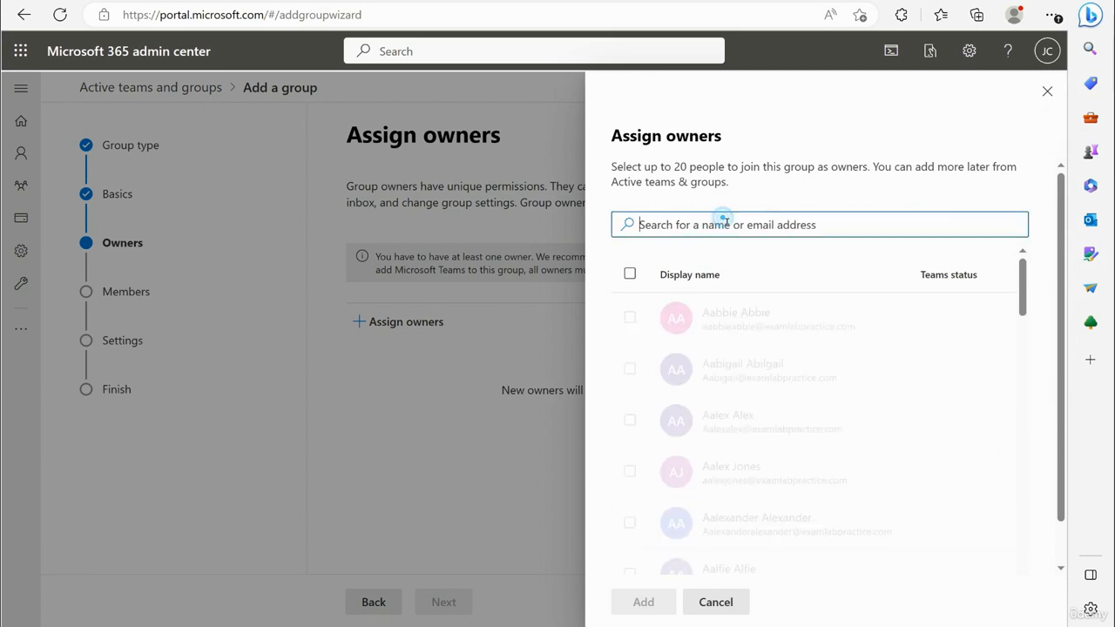
text(jc@exa)
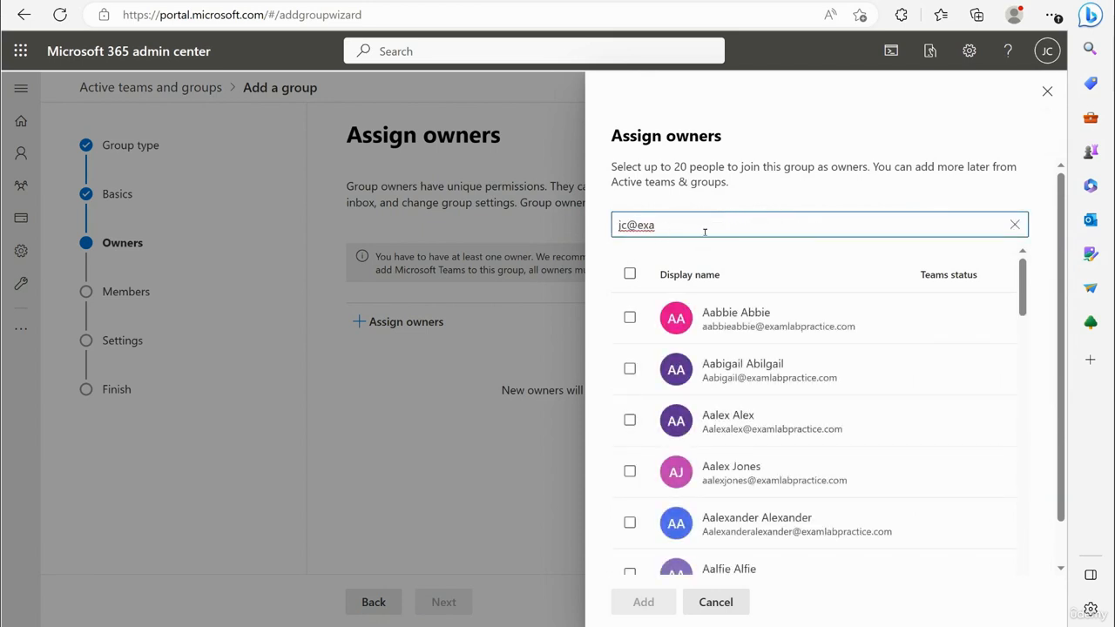
click(705, 232)
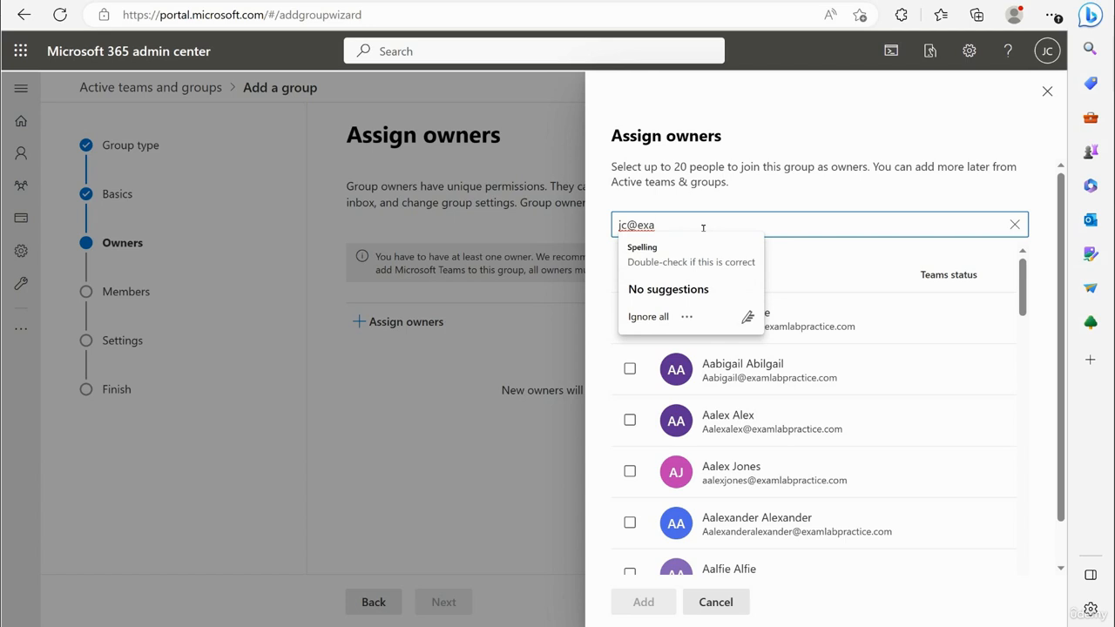
key(Escape)
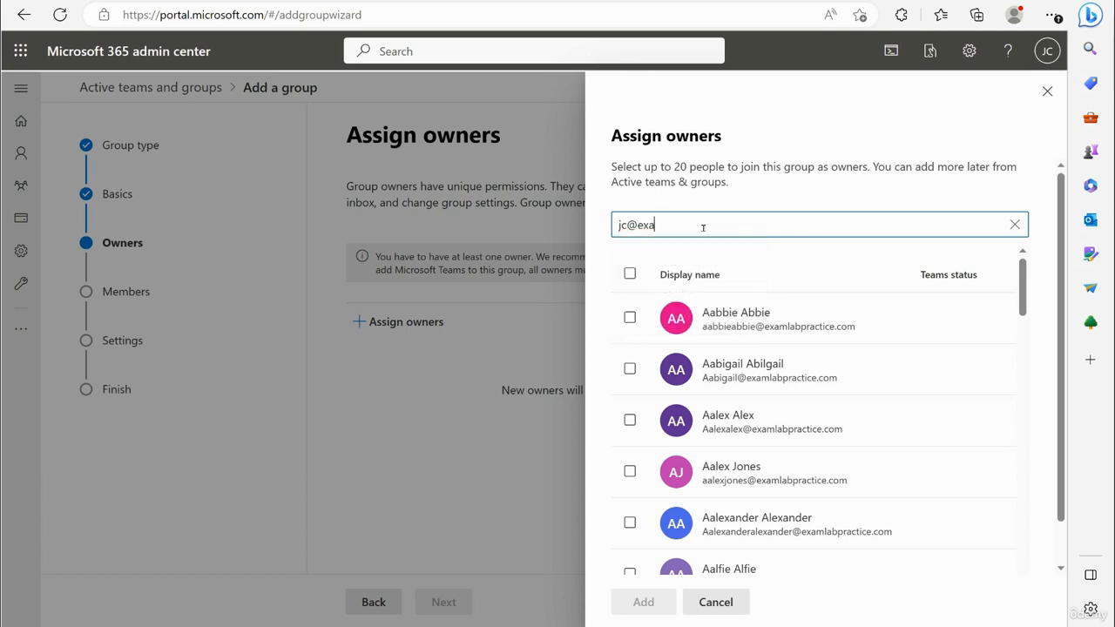
key(BackSpace)
key(BackSpace)
key(BackSpace)
key(BackSpace)
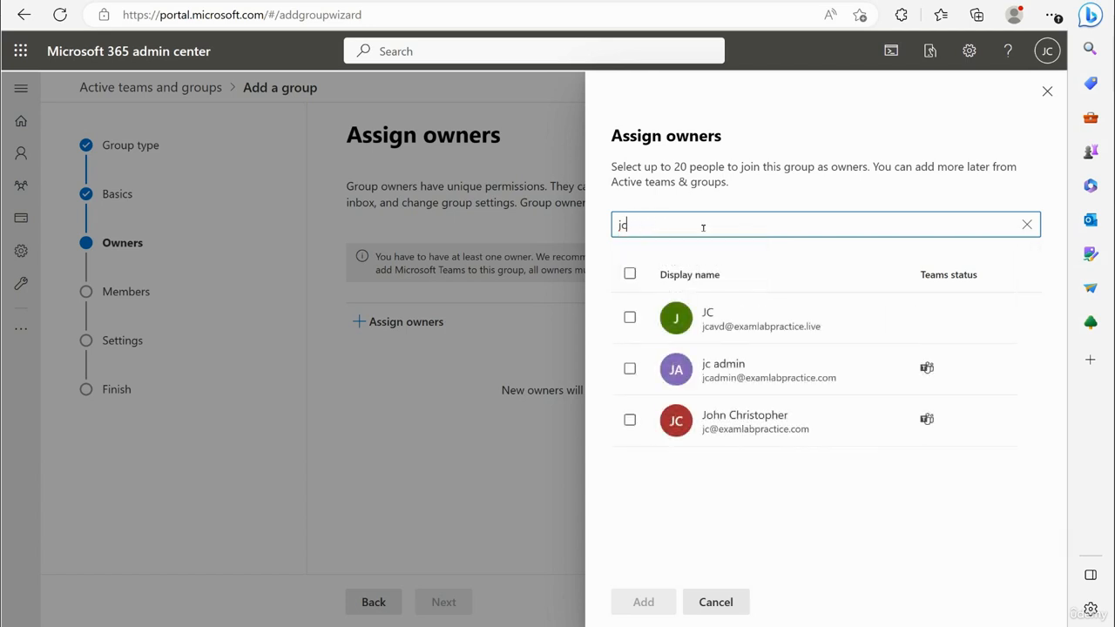
click(726, 430)
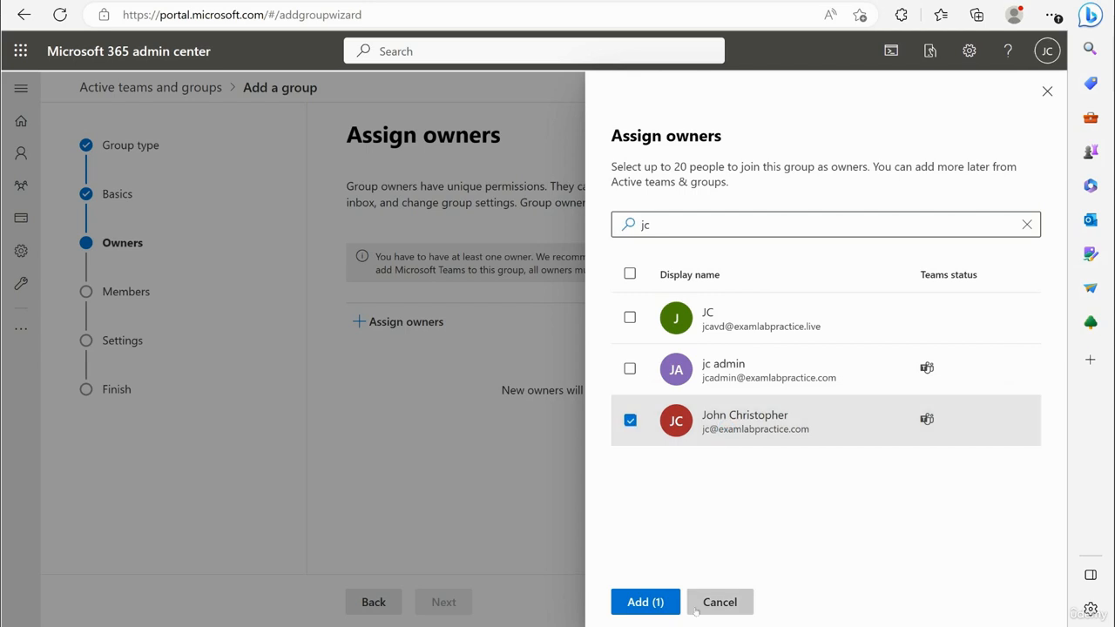
click(651, 602)
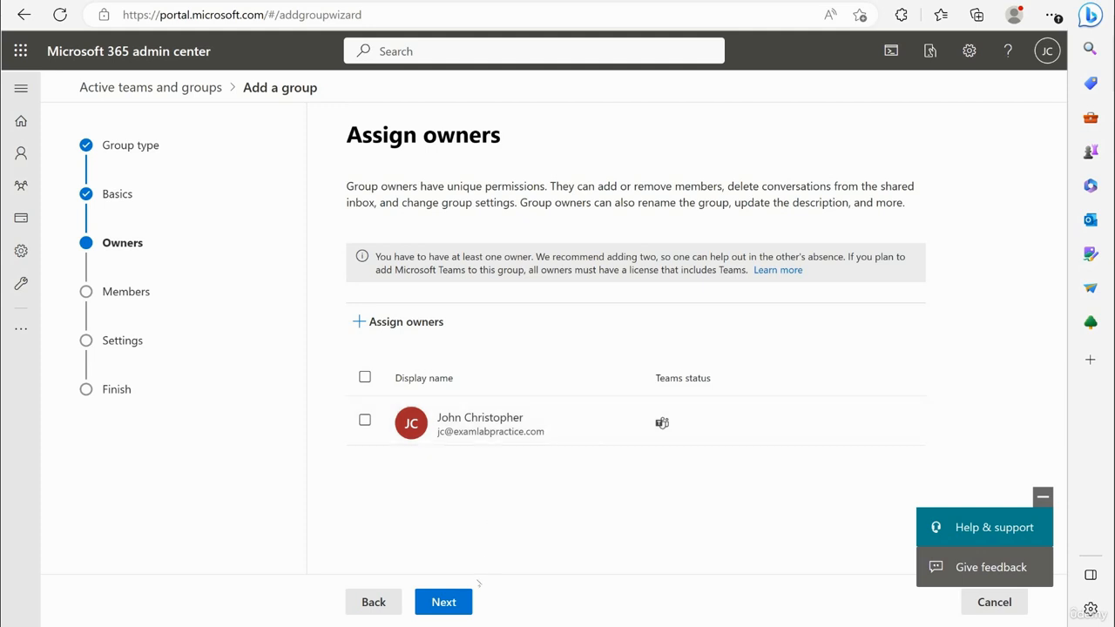
click(449, 601)
Add the signed-in admin account as a member of the group.
click(424, 279)
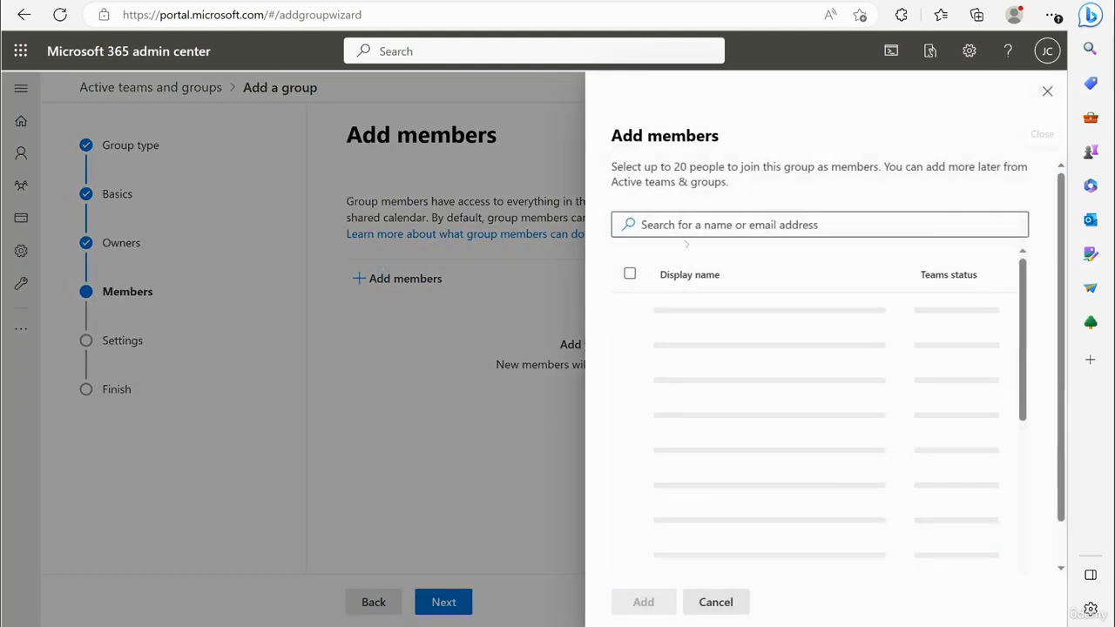
click(695, 223)
text(jc)
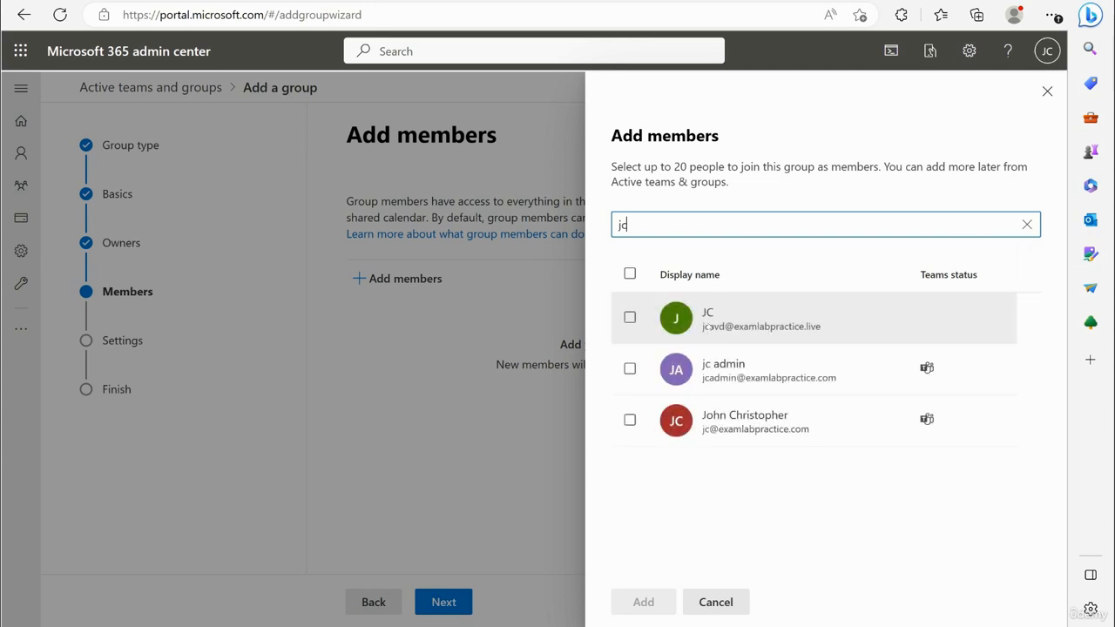
click(786, 421)
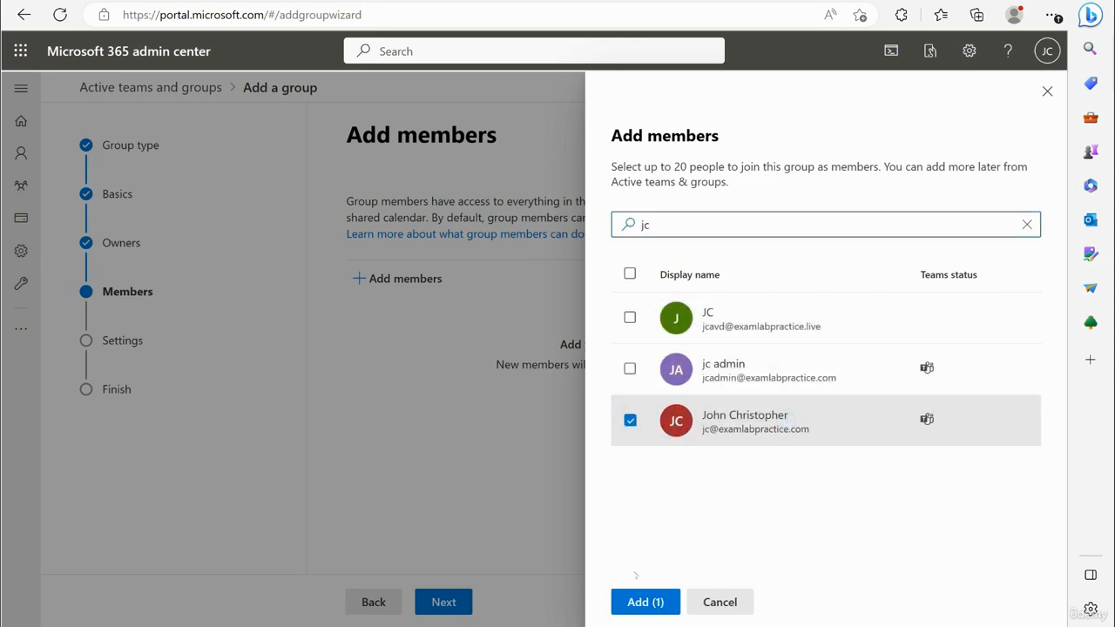
click(644, 602)
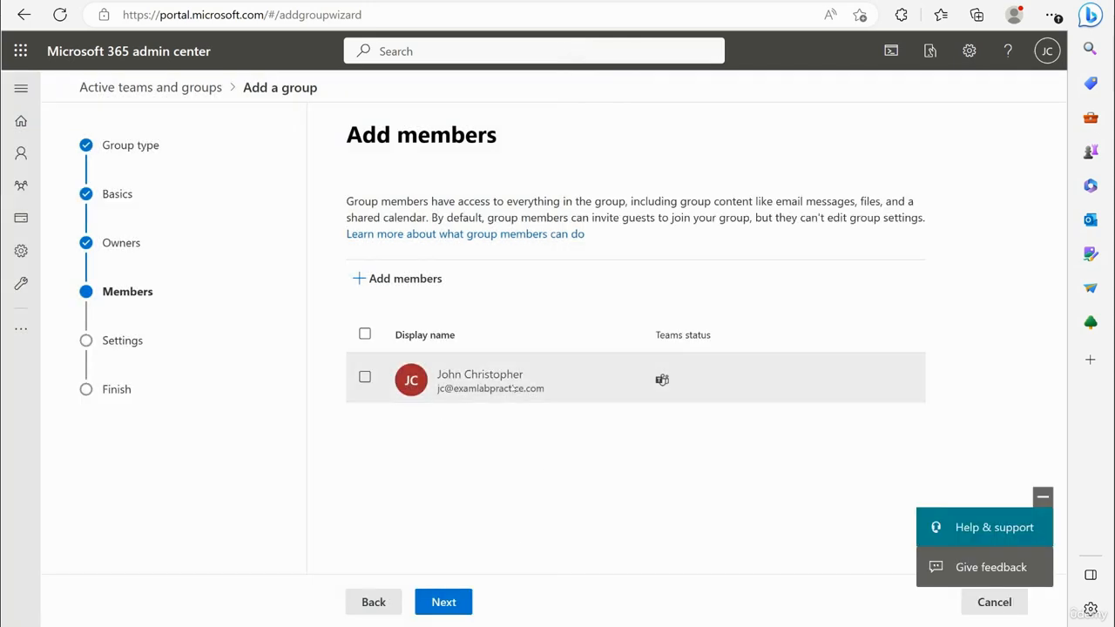
click(446, 599)
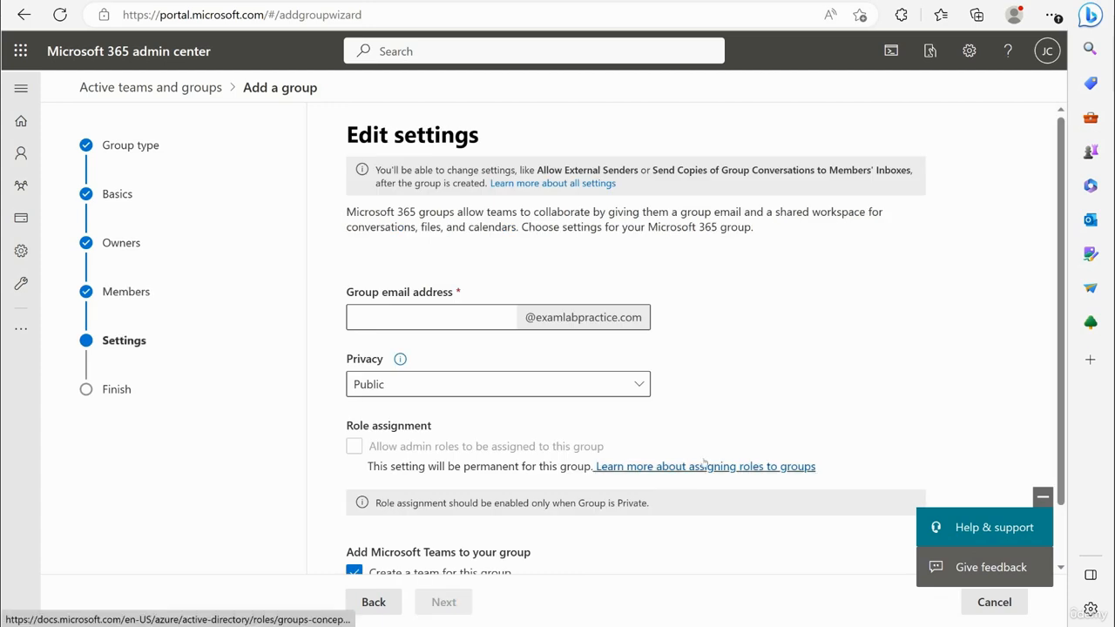
Set the group email to 'admins' and privacy to Private, then create the group.
click(465, 321)
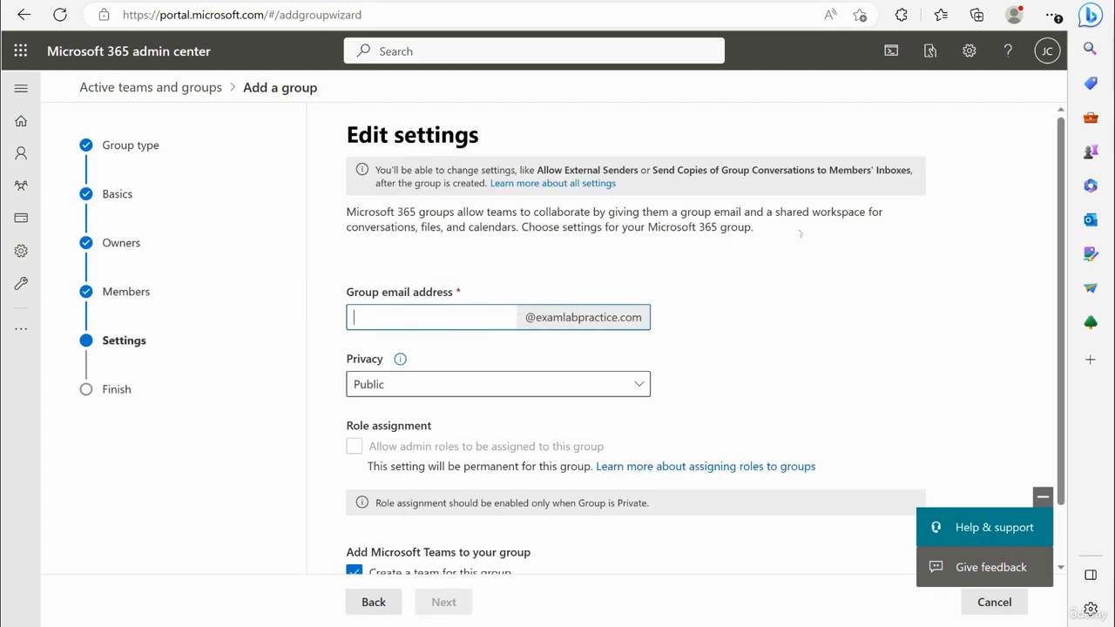
text(admins)
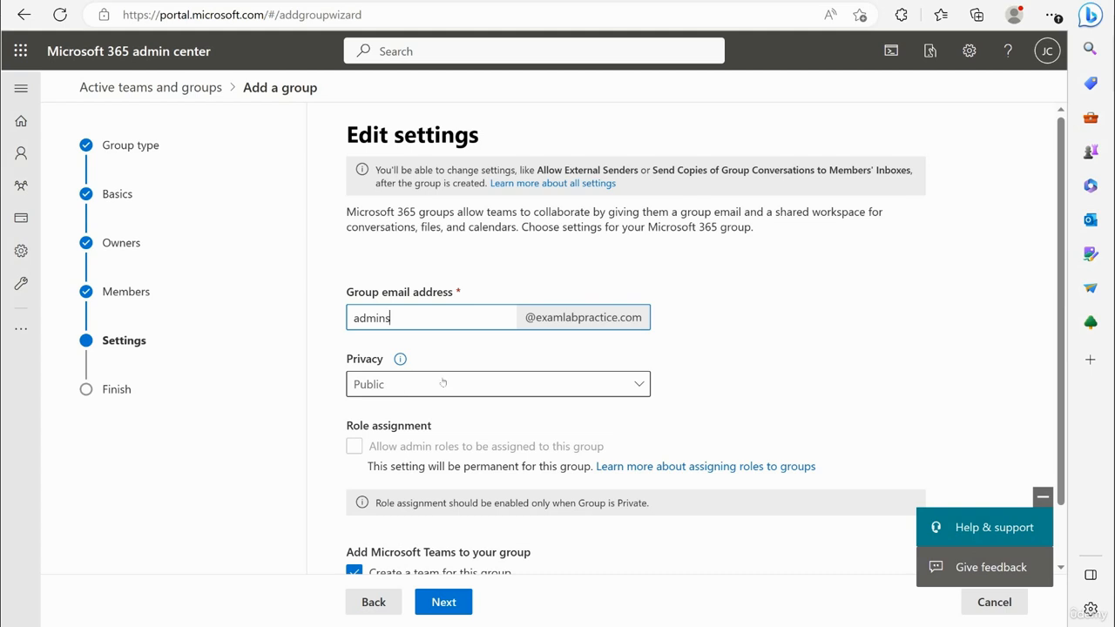
scroll(389, 469, down, 1)
click(410, 320)
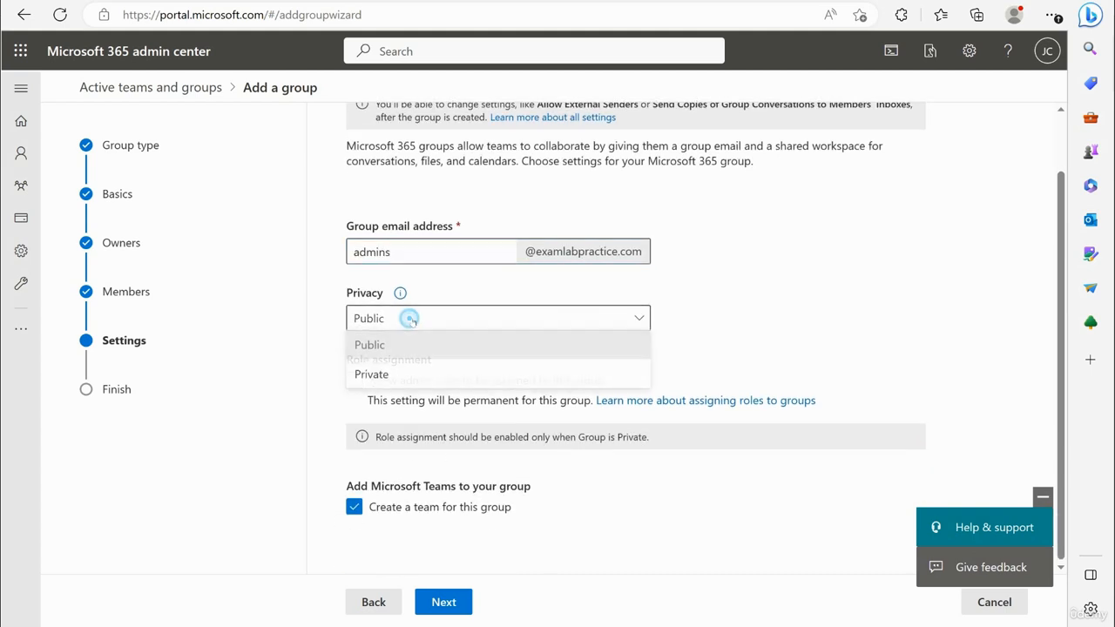
click(427, 374)
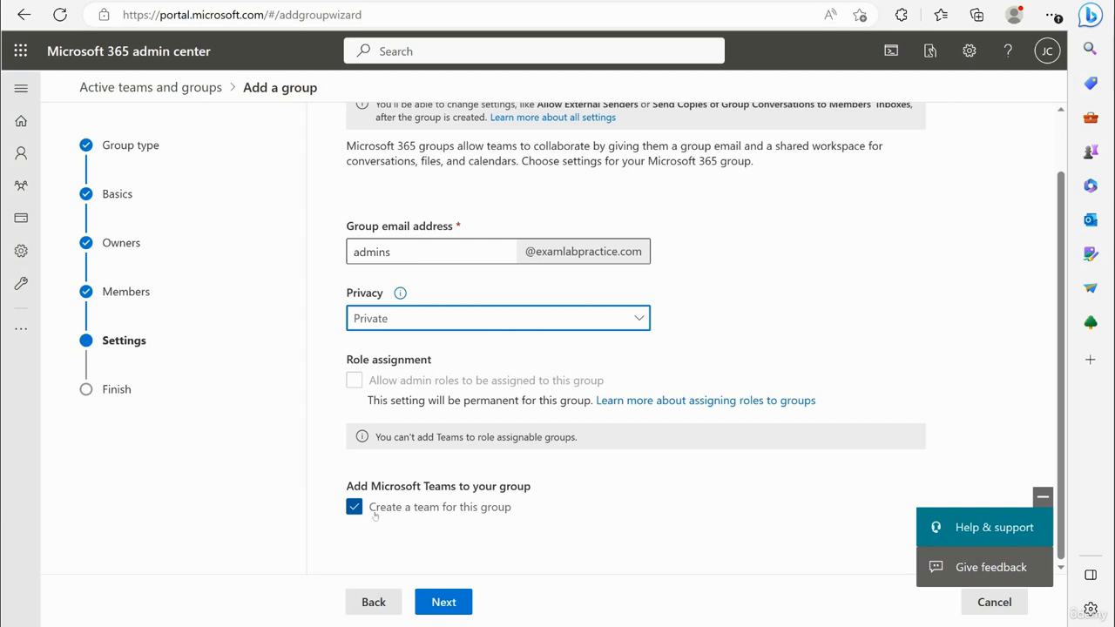
click(460, 601)
click(486, 593)
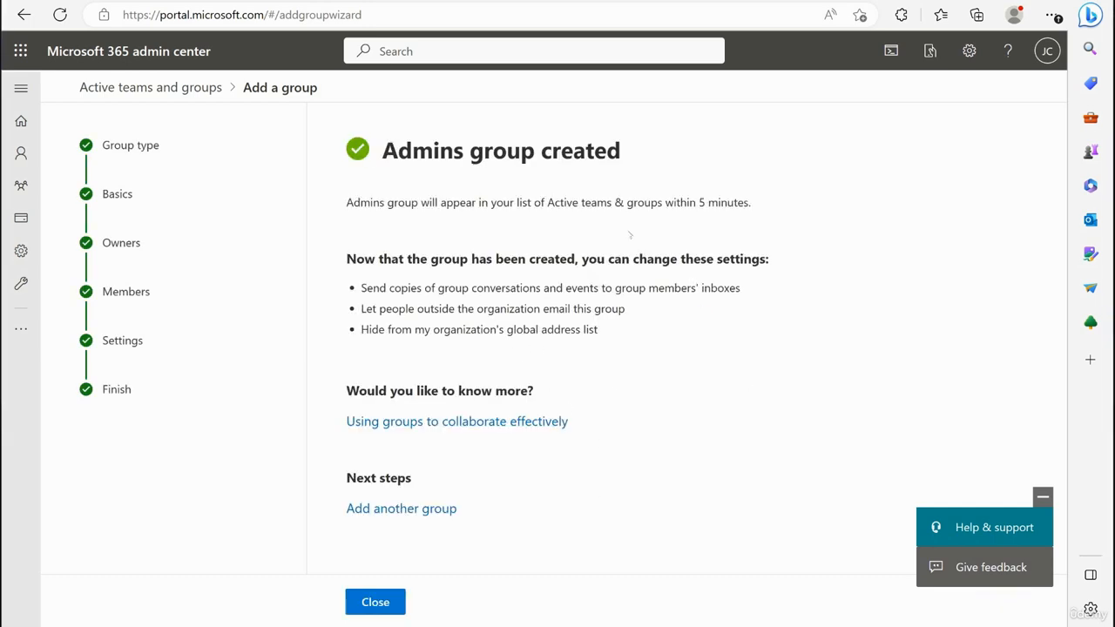
Close the wizard and scroll the Active teams and groups list to find Admins.
click(375, 601)
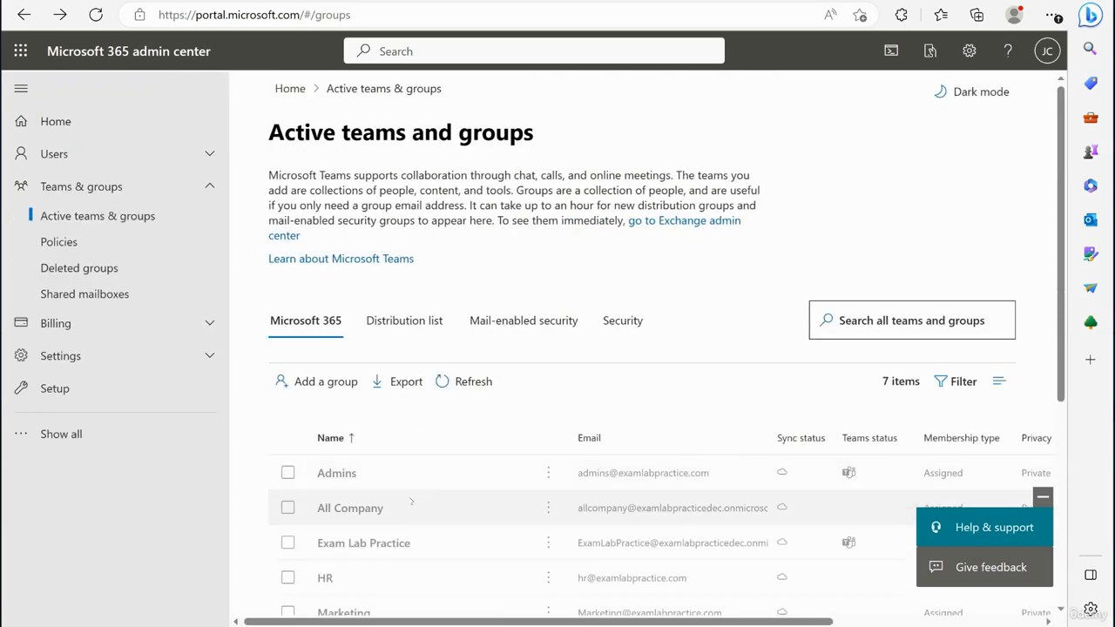
scroll(424, 507, down, 1)
scroll(424, 508, down, 3)
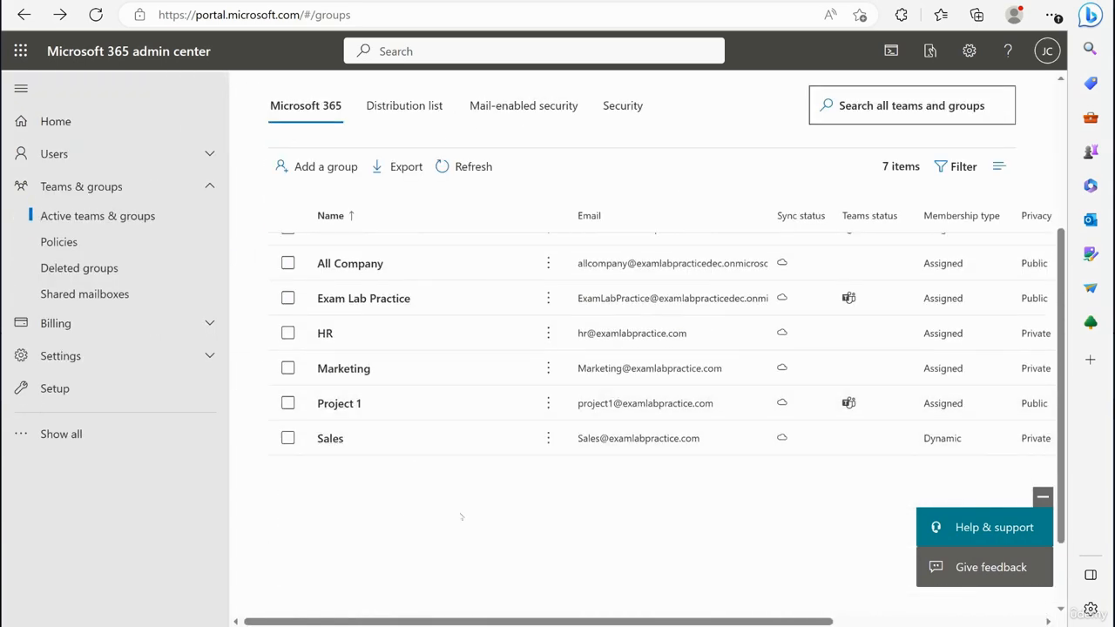
scroll(466, 524, up, 2)
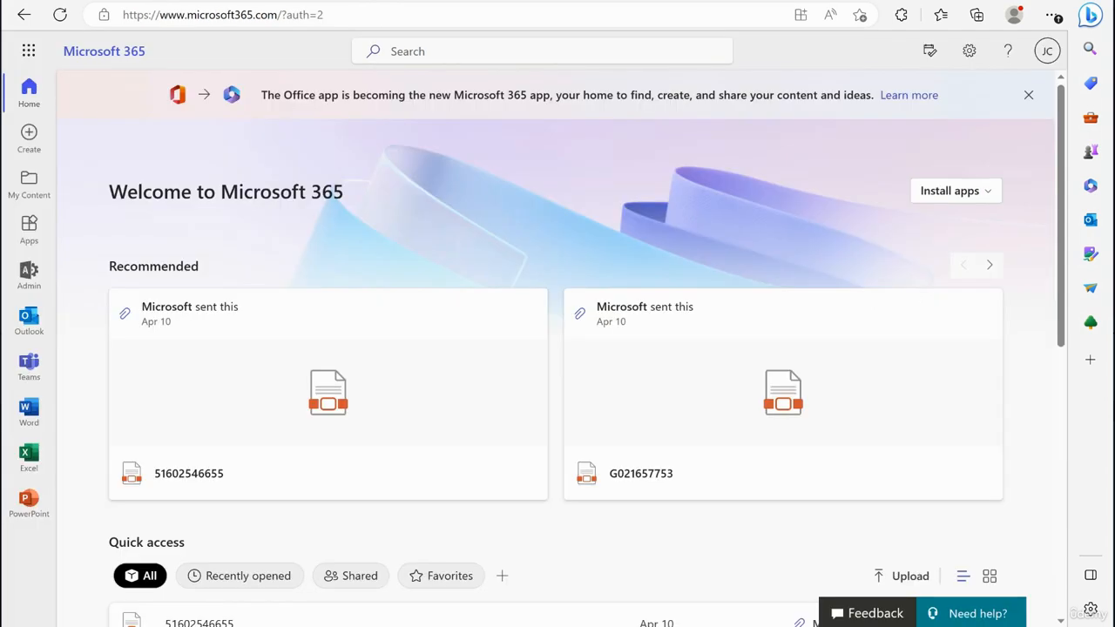
Launch Teams from the Microsoft 365 home and expand the Admins team's channels.
scroll(394, 175, down, 2)
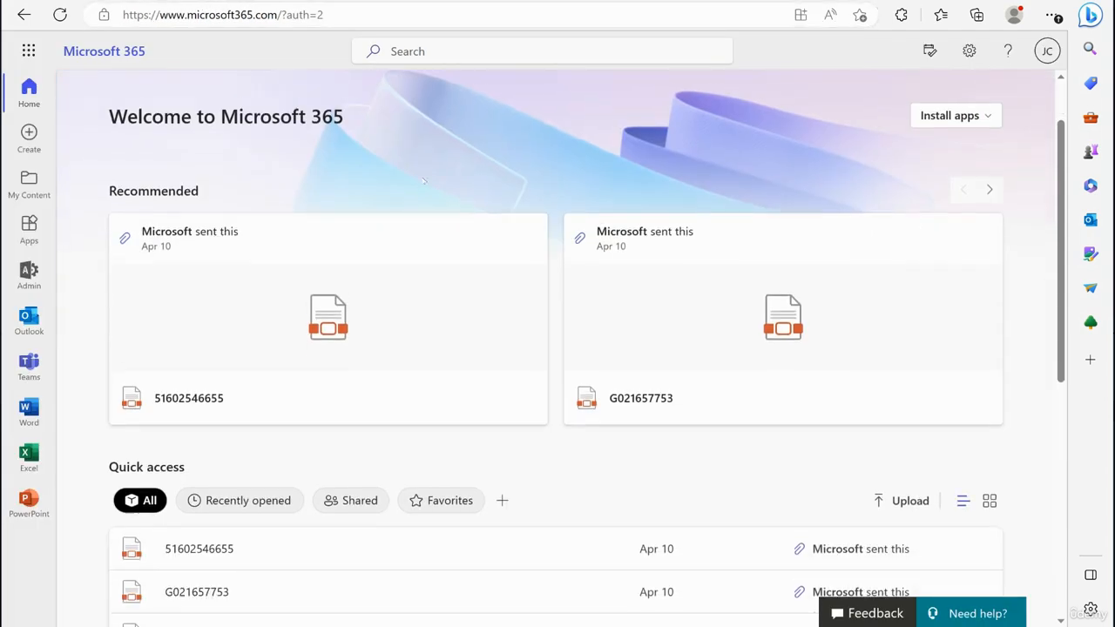
scroll(409, 181, up, 1)
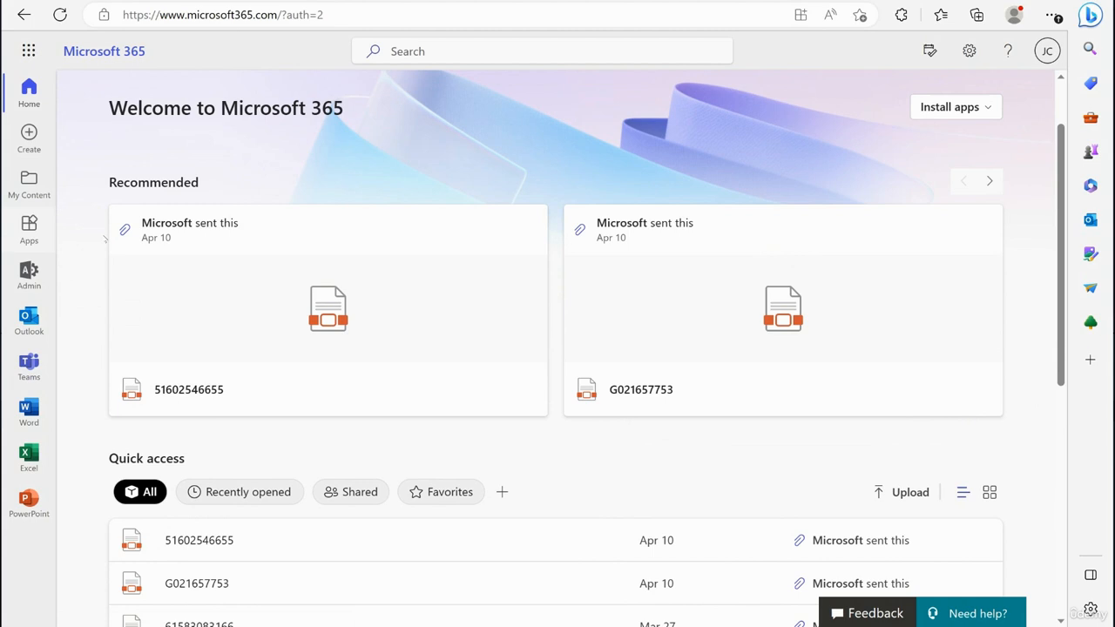
click(28, 364)
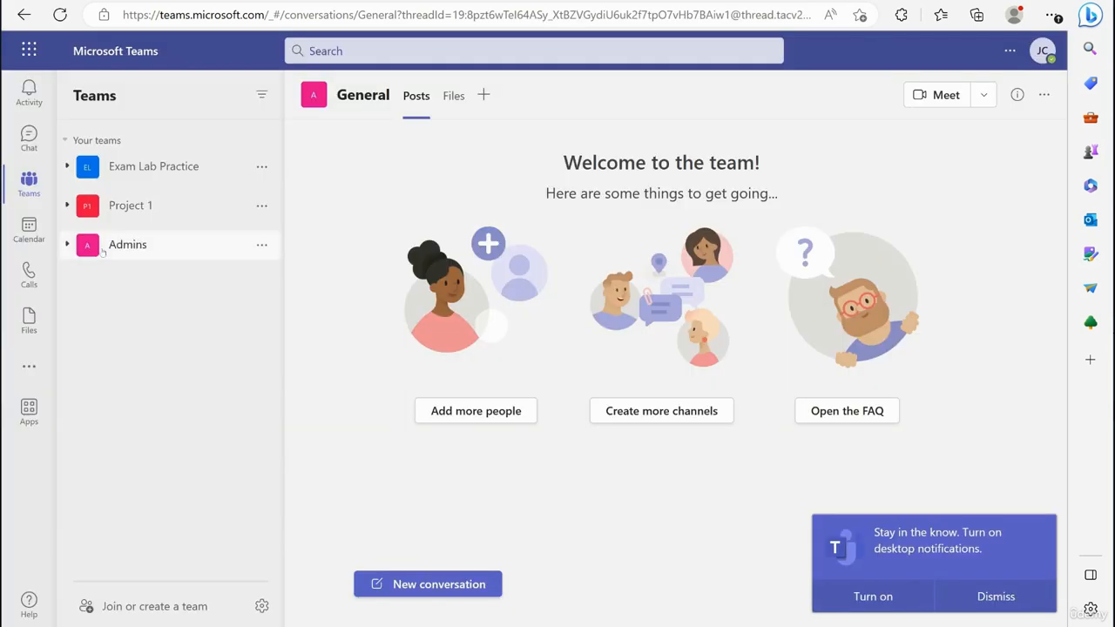
click(122, 245)
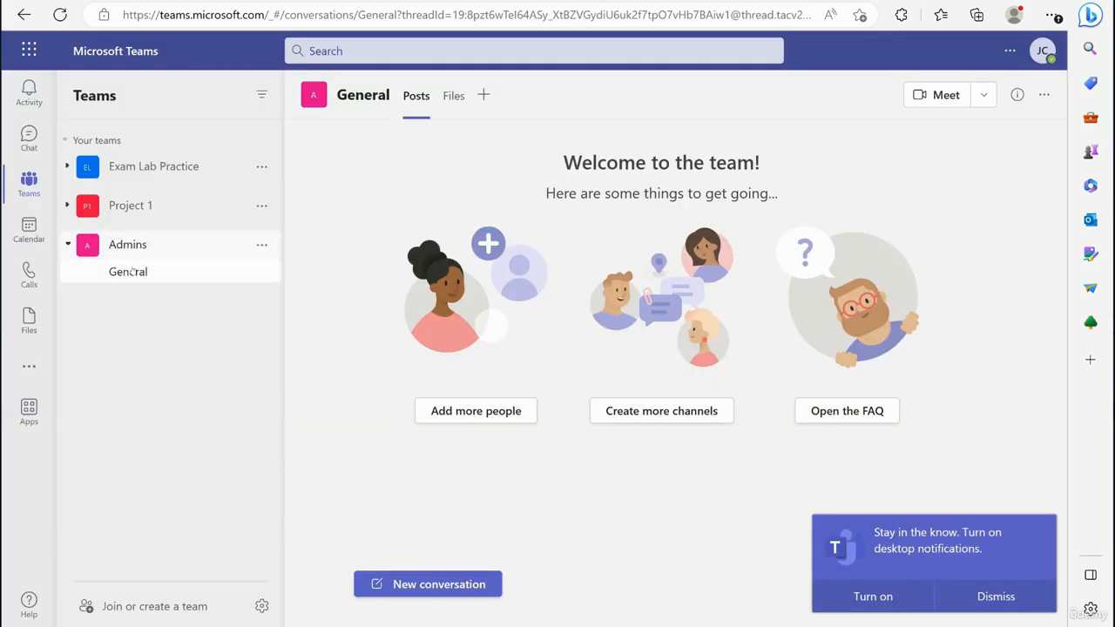
Open the General channel of the Admins team.
click(128, 271)
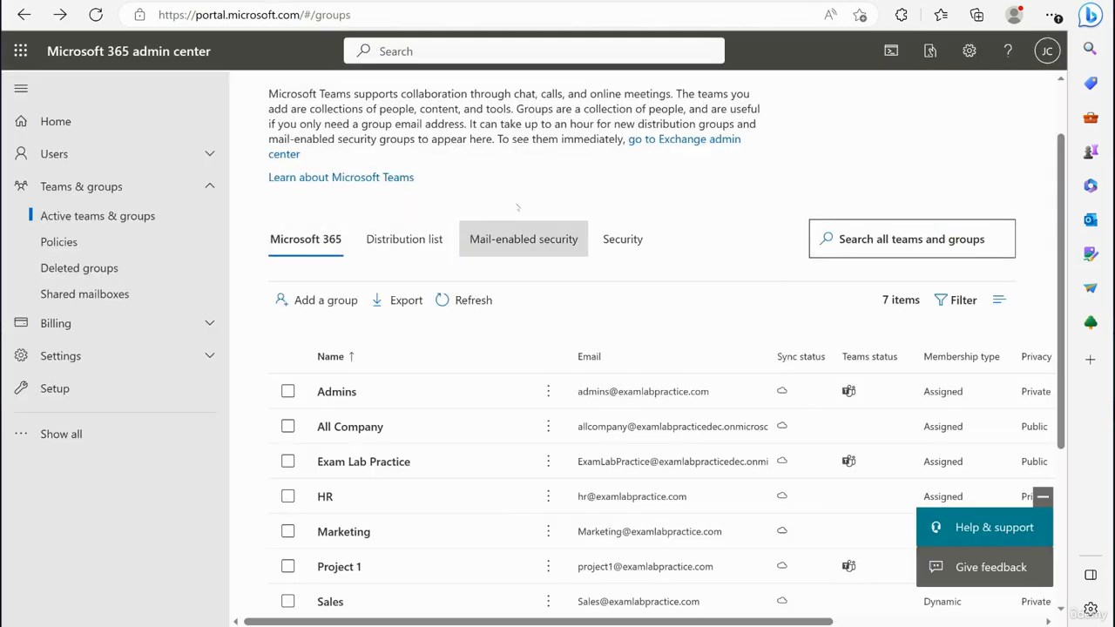
Highlight the Admins row's Assigned membership type and open the Admins team's details pane.
scroll(629, 335, down, 3)
scroll(623, 348, up, 3)
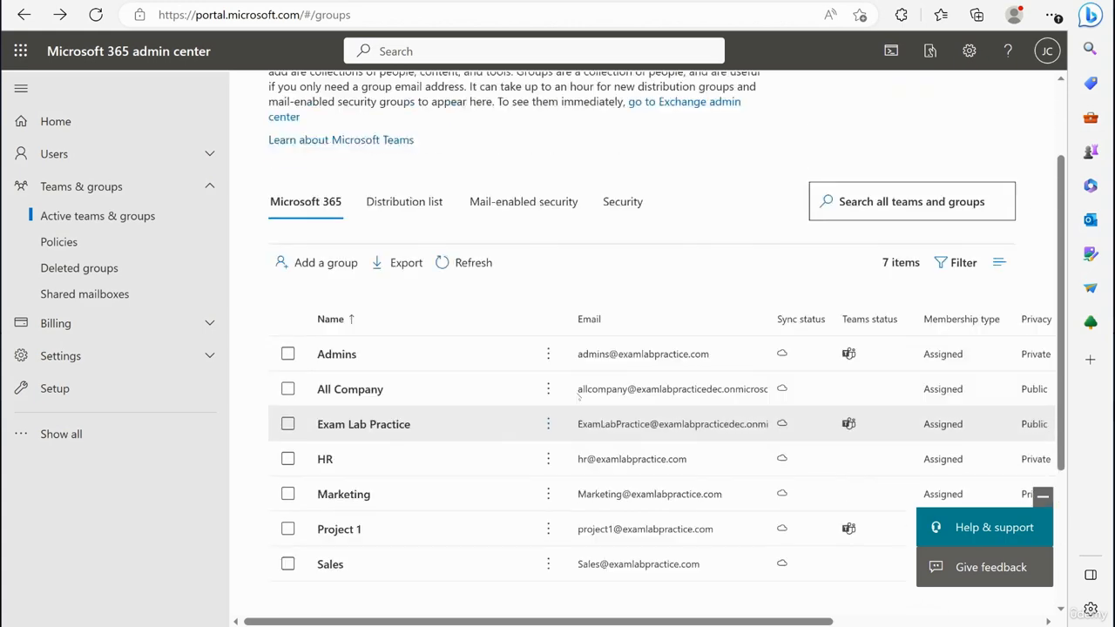
scroll(598, 375, down, 3)
scroll(597, 375, up, 3)
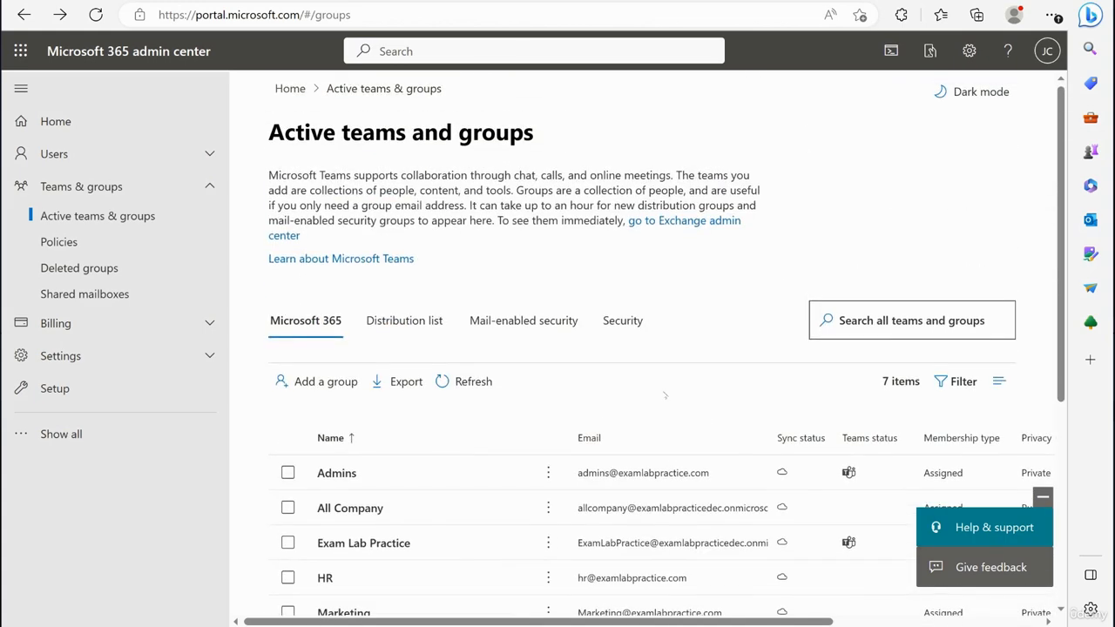
scroll(609, 409, down, 3)
scroll(627, 410, up, 2)
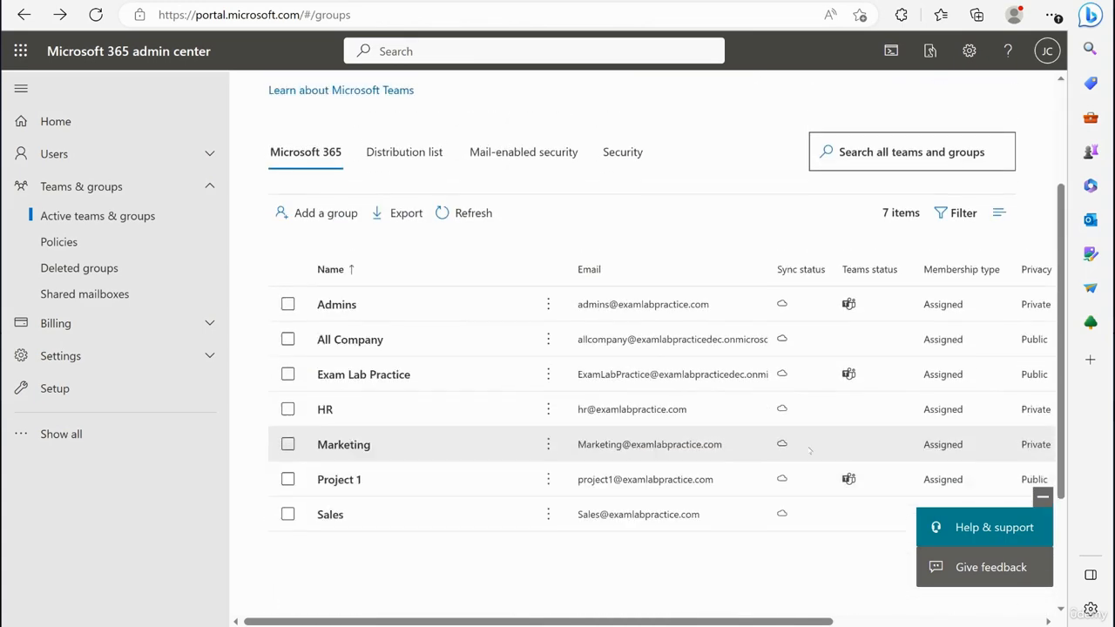
scroll(740, 427, down, 2)
scroll(866, 442, up, 2)
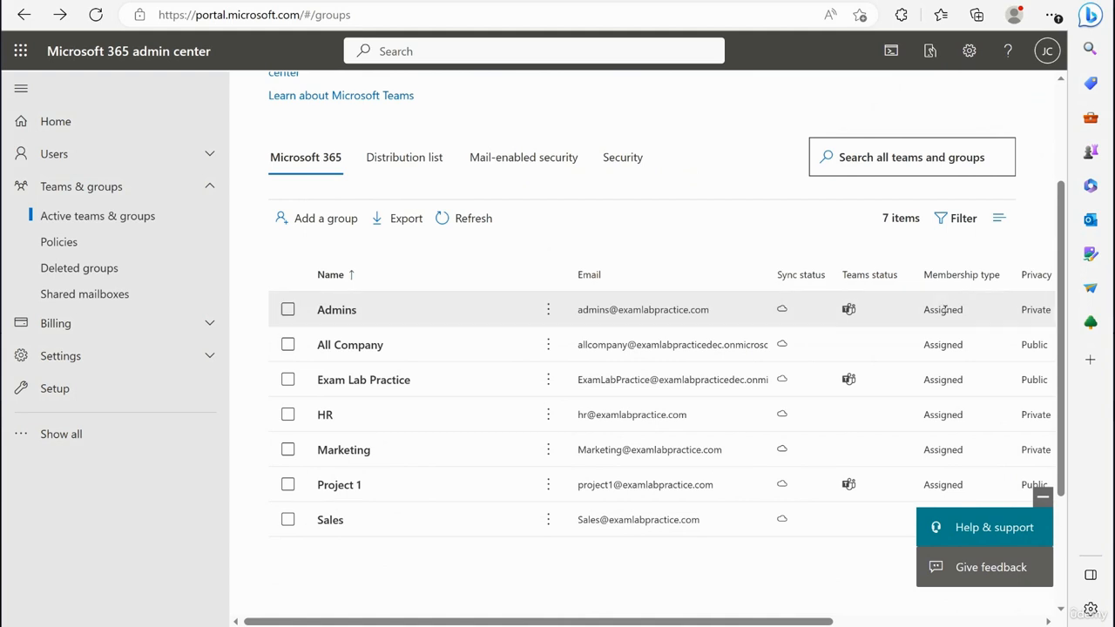
drag(923, 311, 974, 312)
click(336, 310)
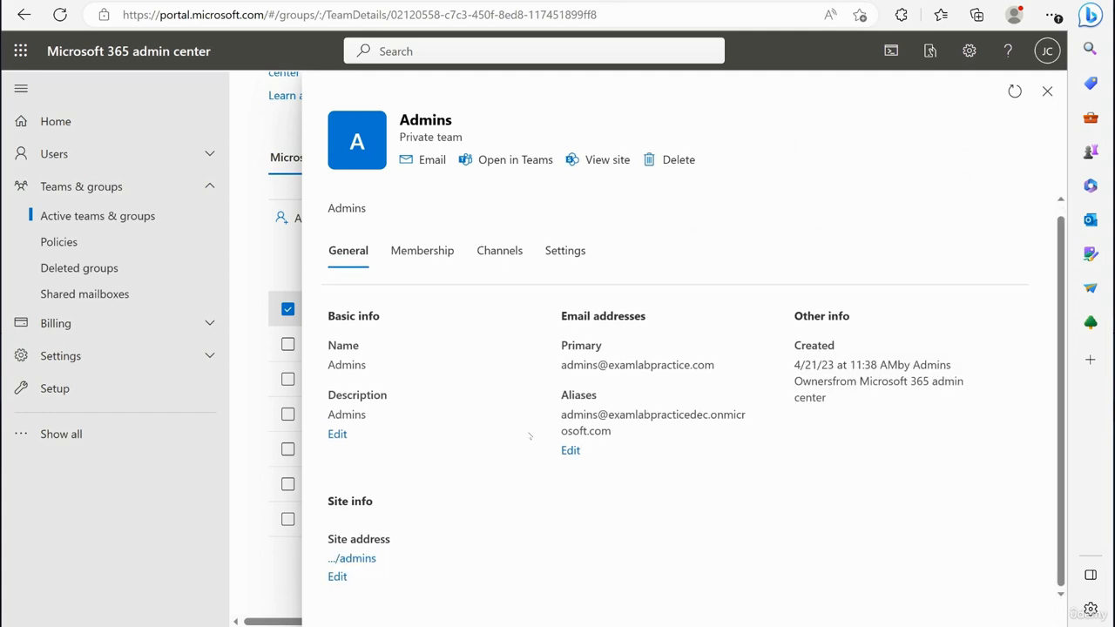
Review the Admins team's Membership and Settings tabs, including its private setting.
click(421, 261)
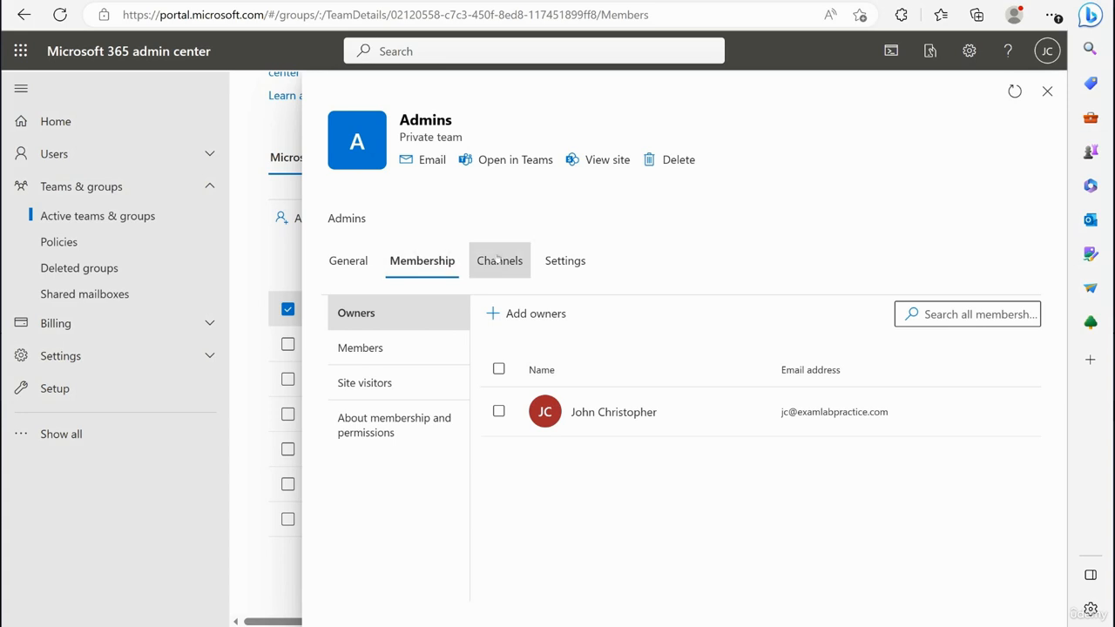
click(561, 263)
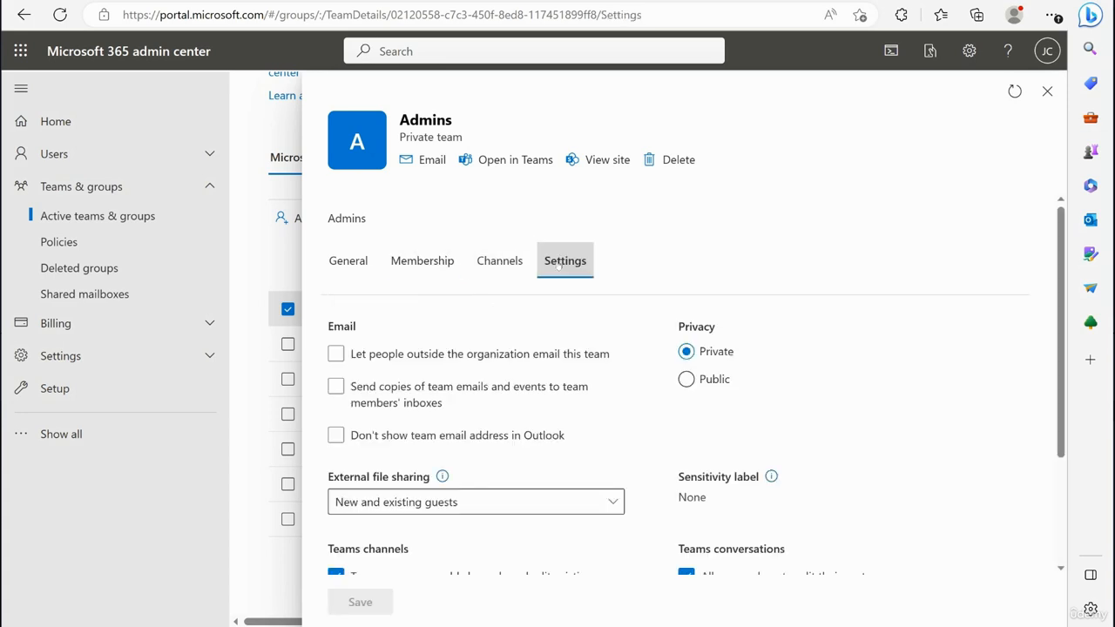
scroll(812, 386, down, 3)
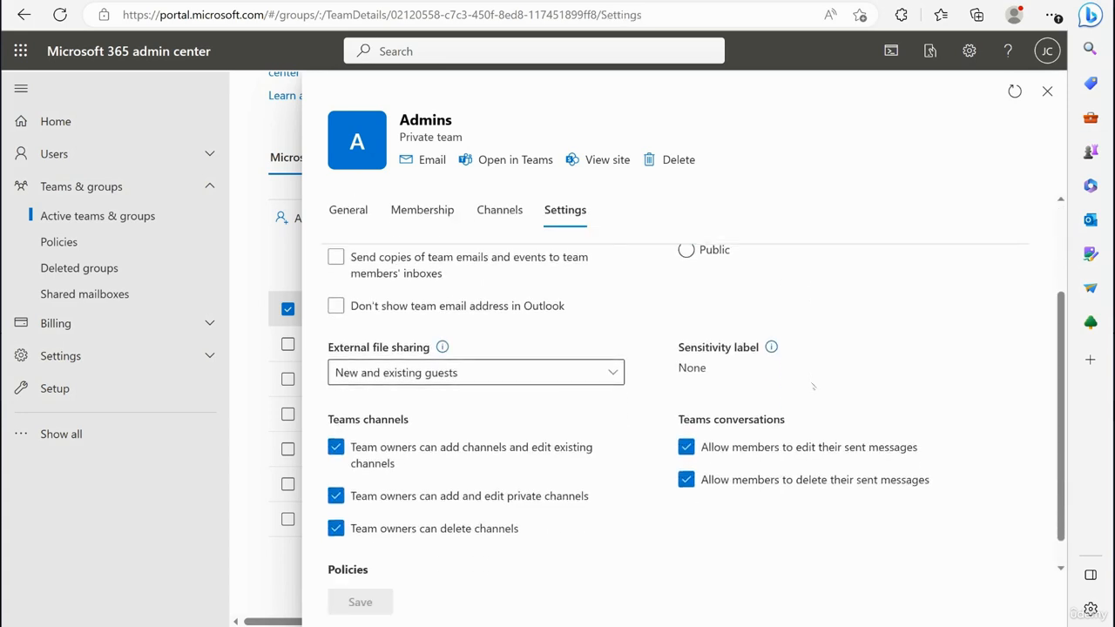
scroll(811, 386, up, 3)
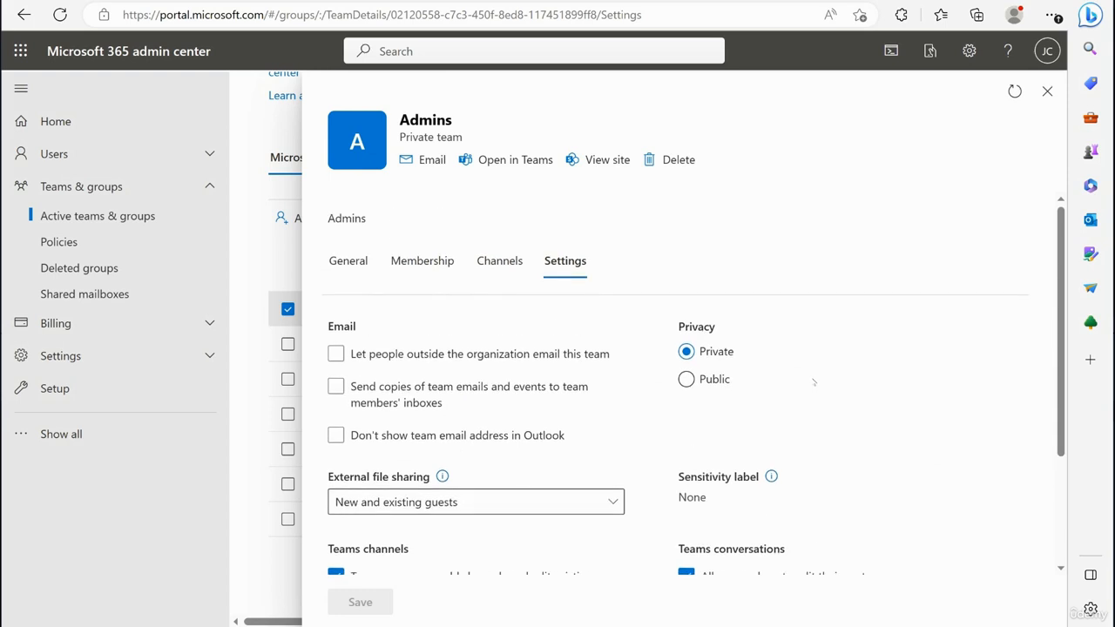
scroll(570, 352, down, 2)
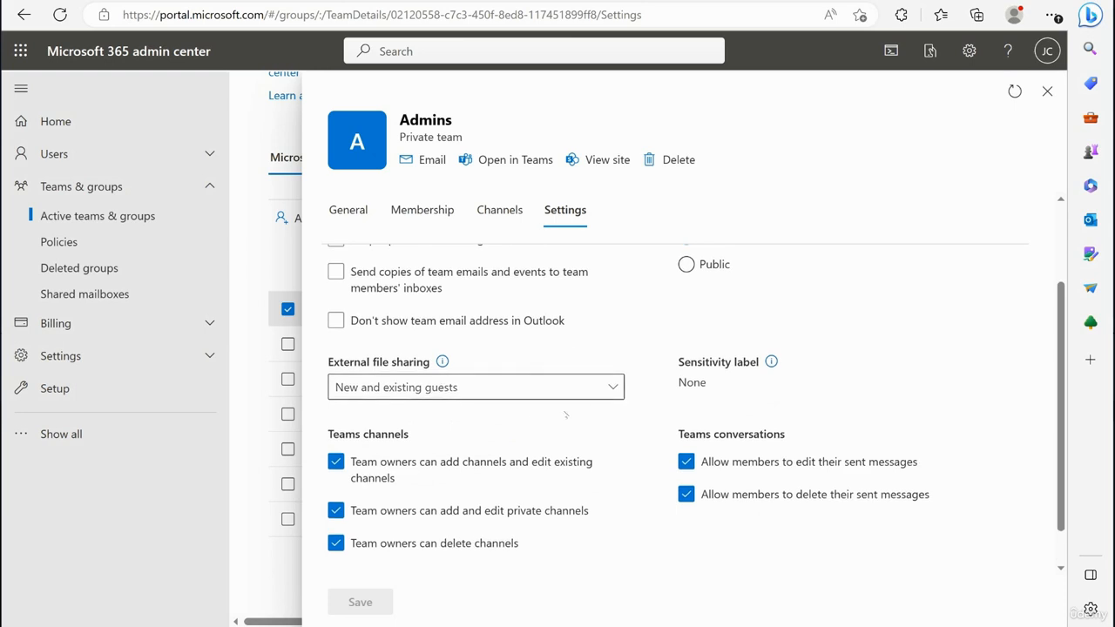
scroll(568, 418, down, 1)
scroll(470, 416, up, 3)
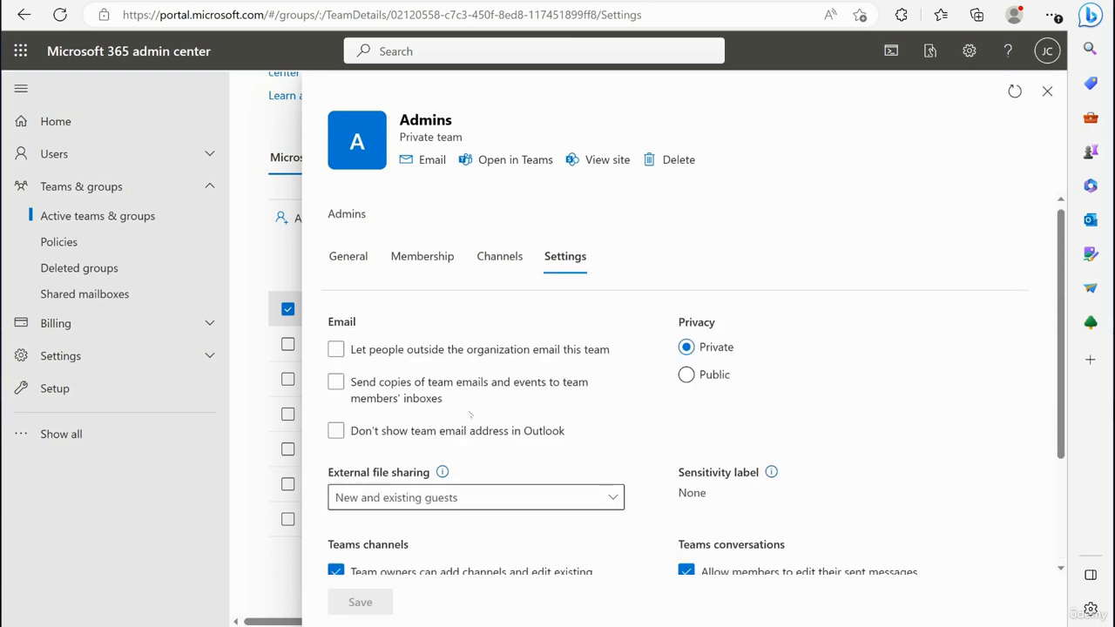
Check the Channels, General and Membership > Members tabs, then close the details pane.
click(482, 266)
click(425, 270)
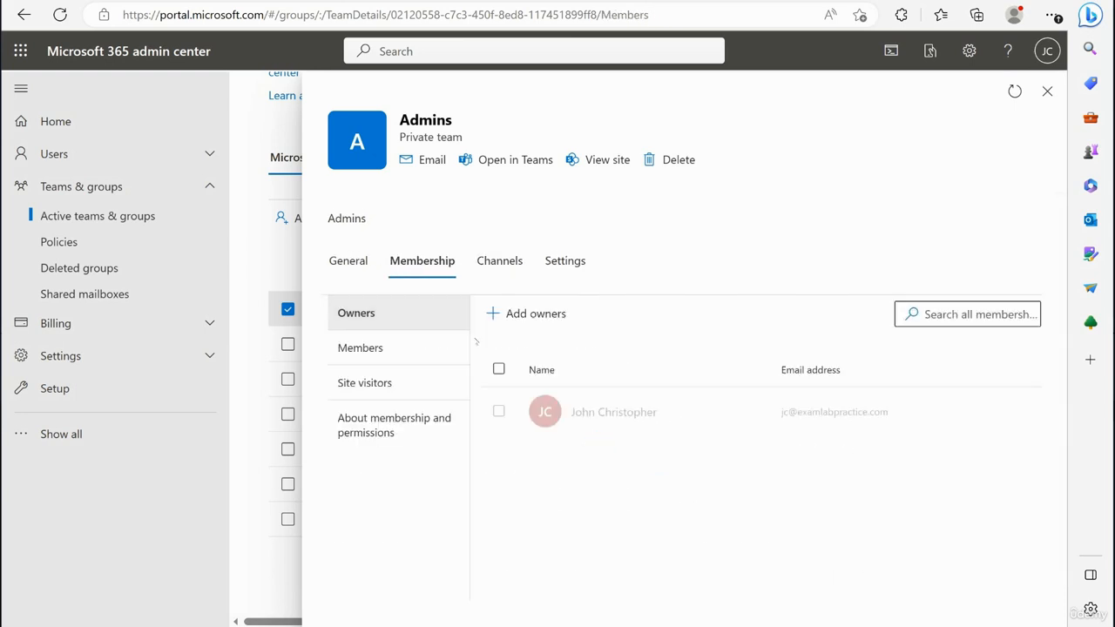
click(345, 274)
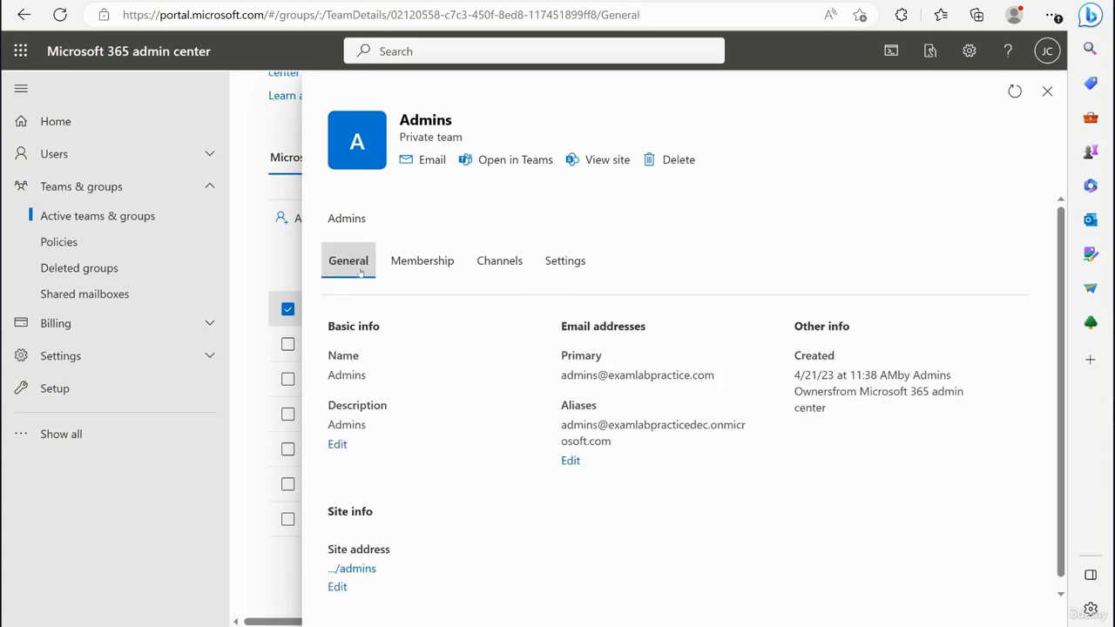
click(420, 264)
click(369, 348)
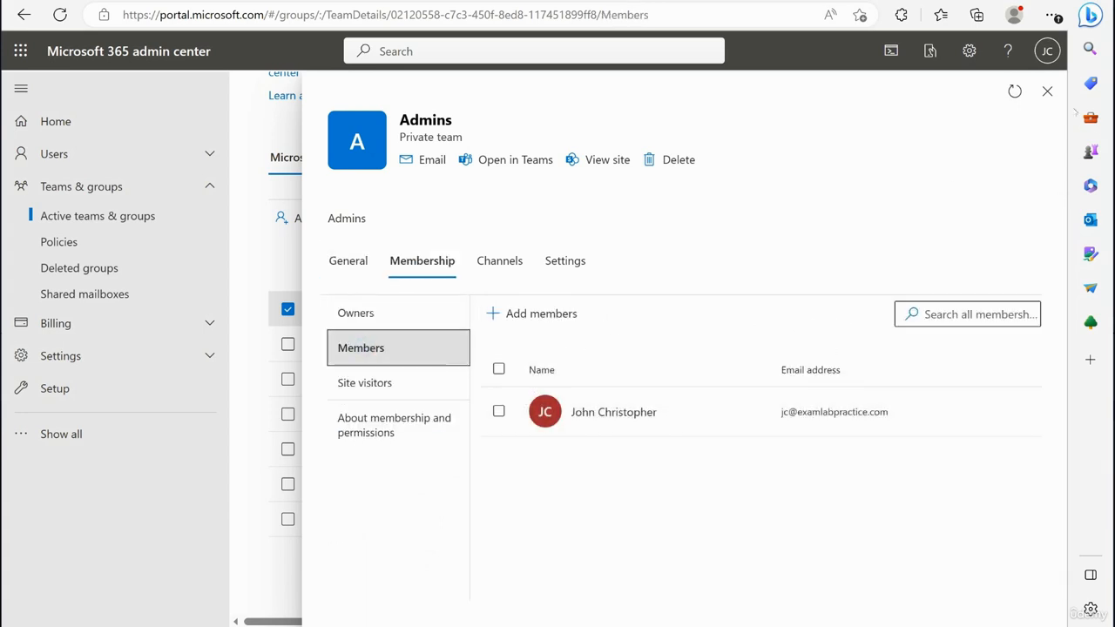
click(1047, 91)
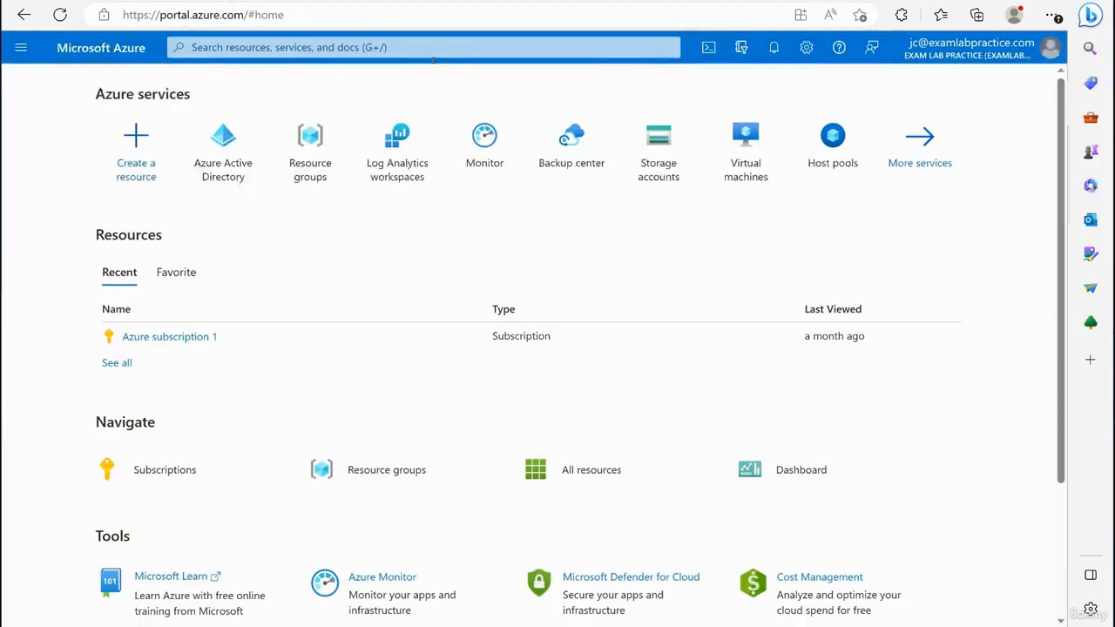
Go to Azure Active Directory > Groups to show all groups.
click(21, 47)
click(77, 465)
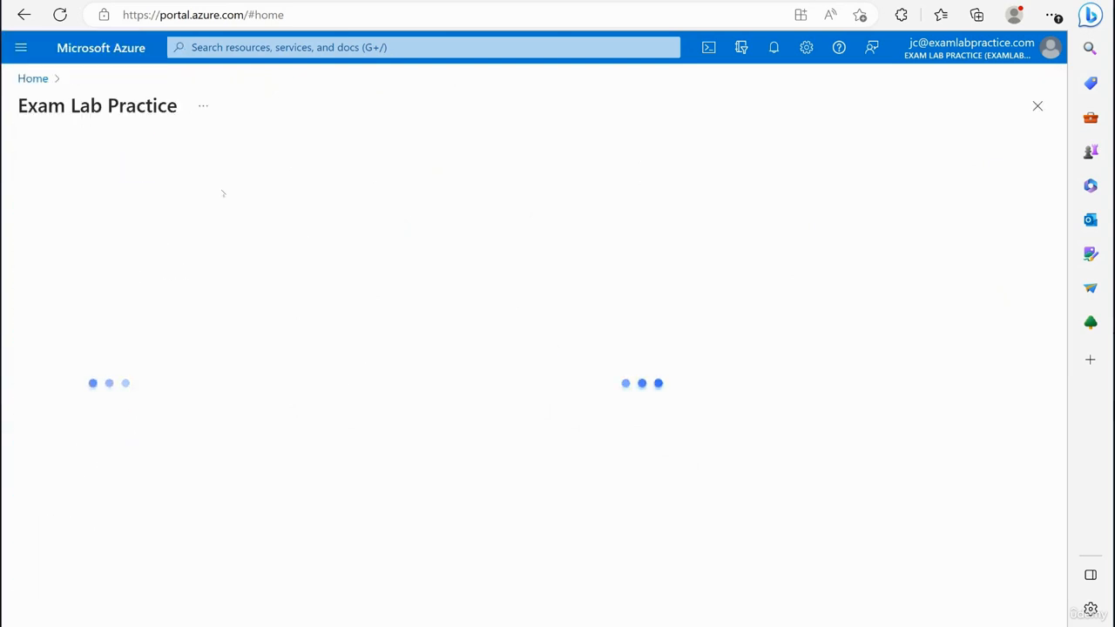
click(76, 315)
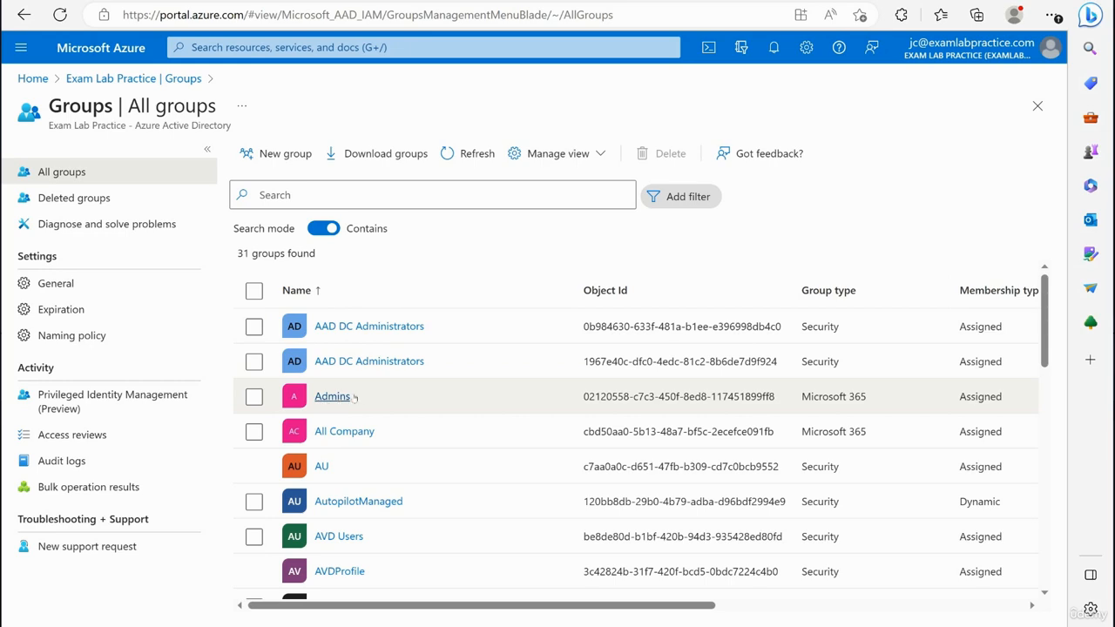
scroll(344, 399, down, 2)
scroll(391, 415, up, 2)
scroll(348, 392, down, 6)
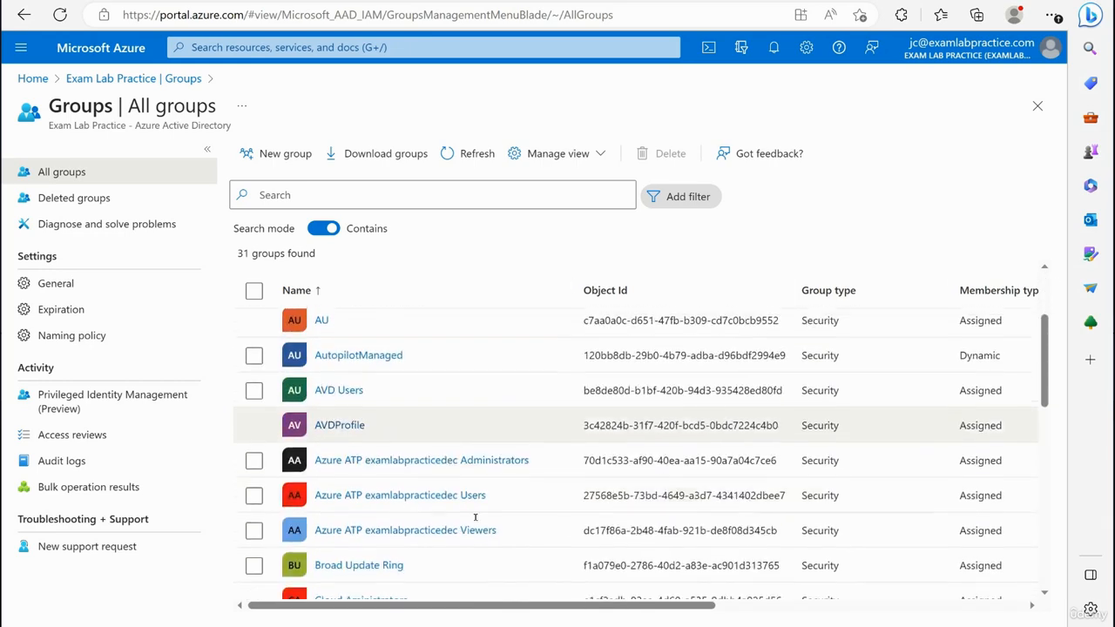
scroll(399, 475, up, 5)
scroll(400, 475, up, 2)
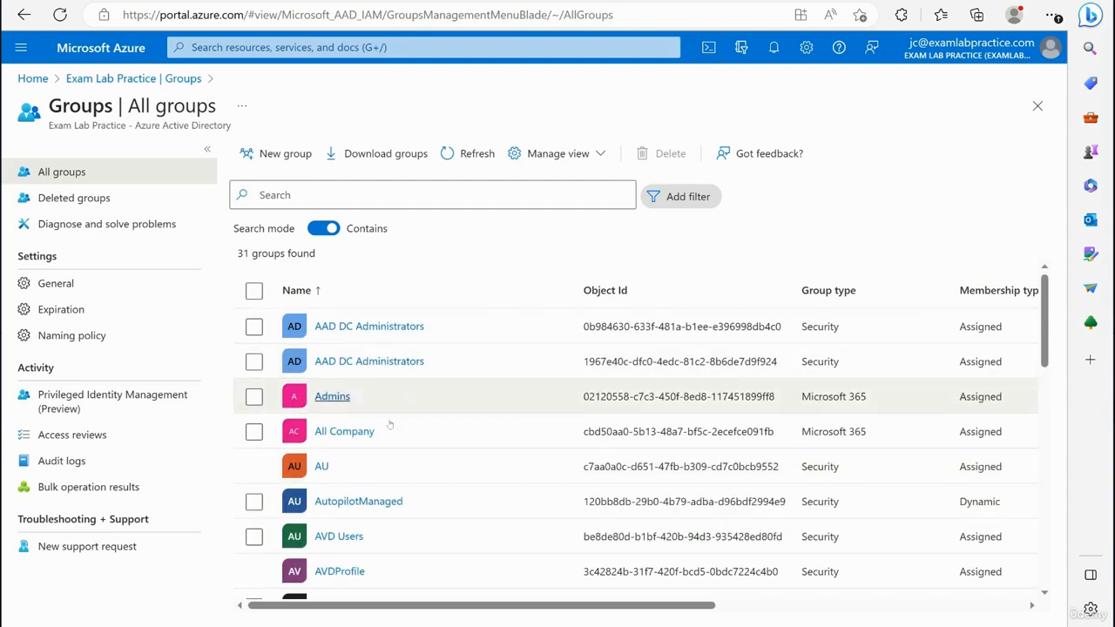
scroll(391, 427, down, 2)
scroll(391, 427, up, 2)
click(359, 397)
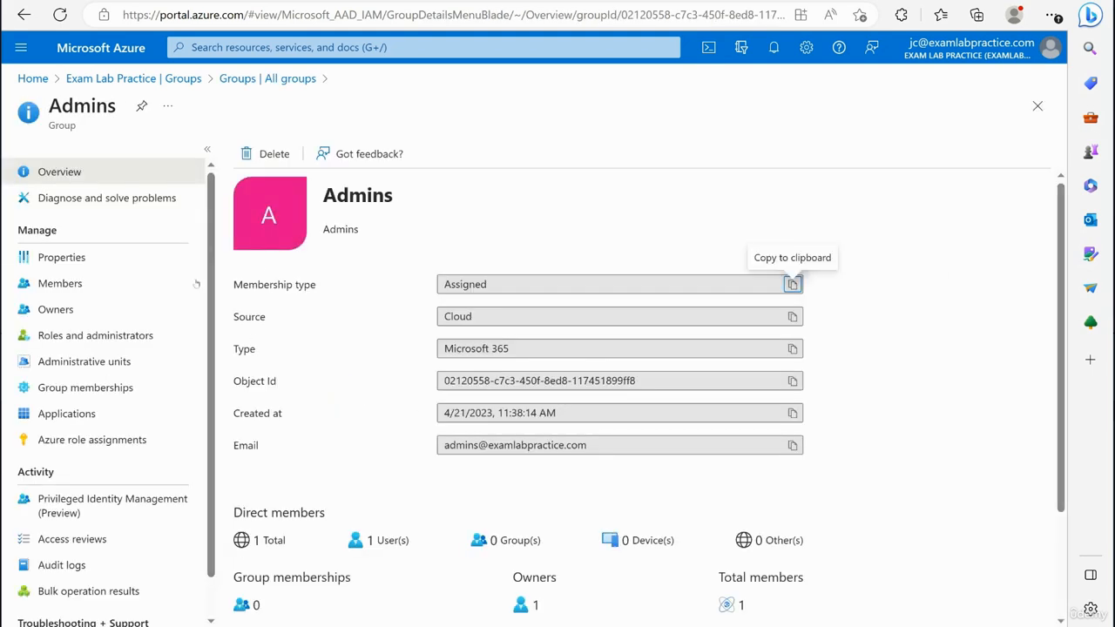
click(80, 257)
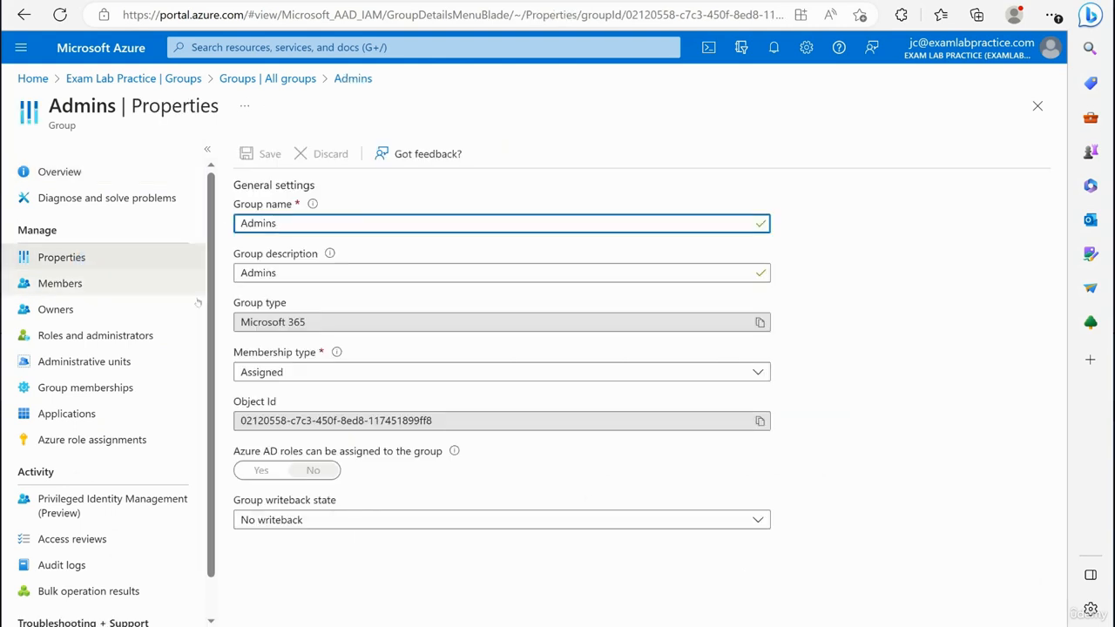
click(270, 372)
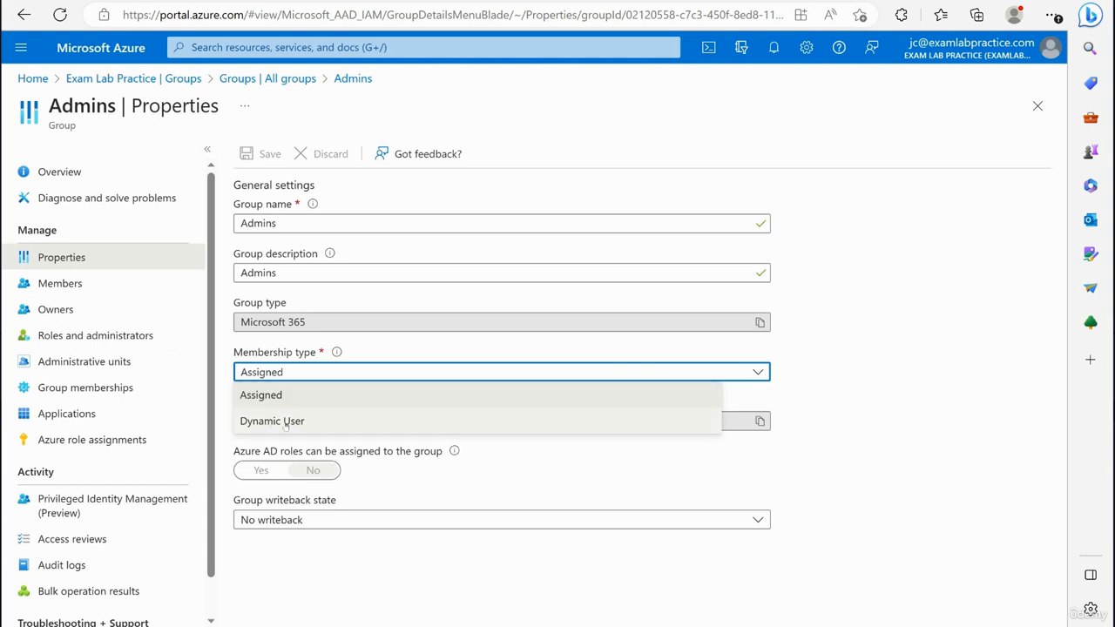
click(534, 550)
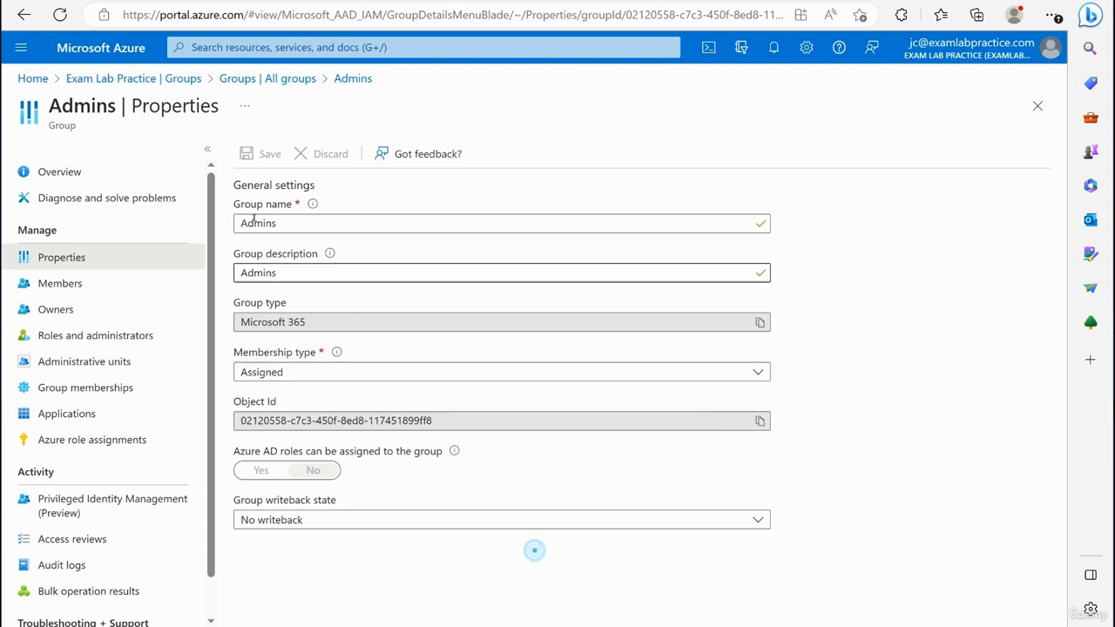
click(281, 78)
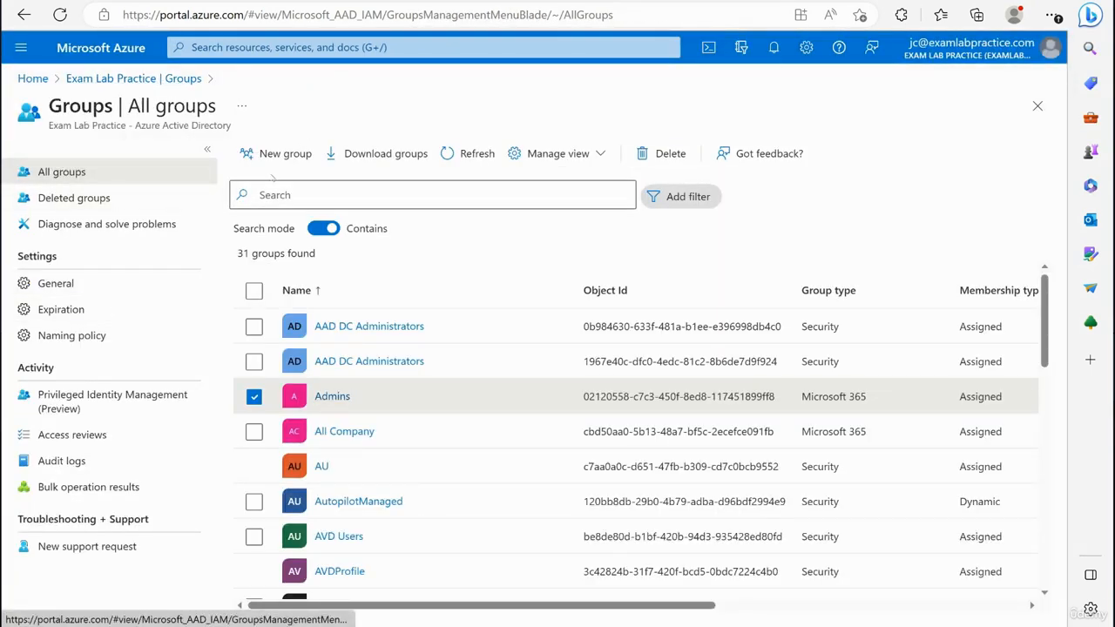
click(280, 154)
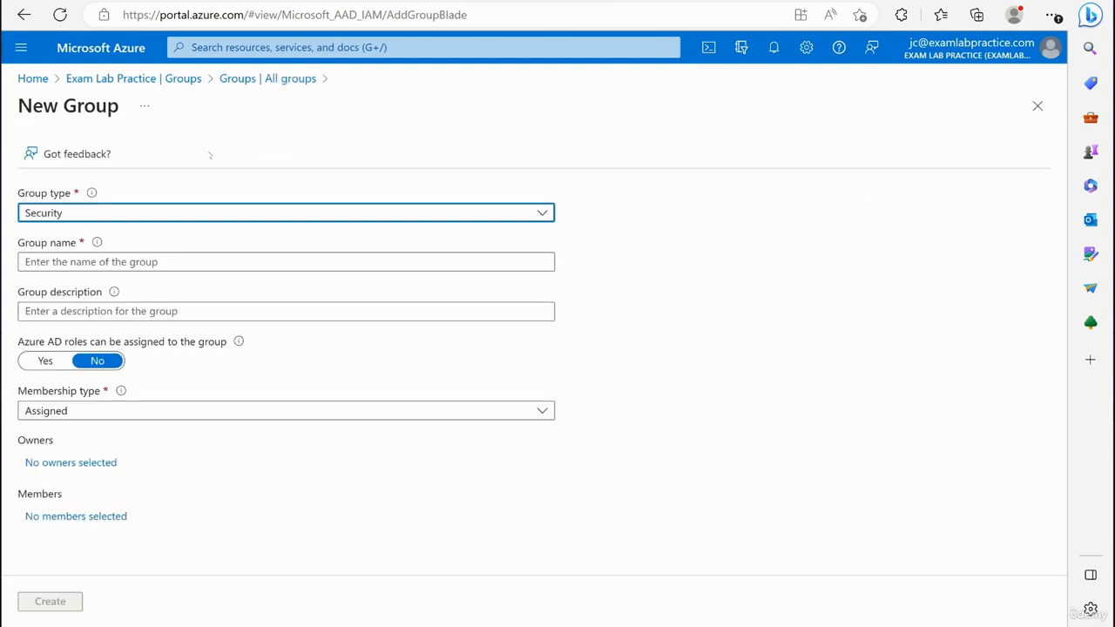
click(141, 213)
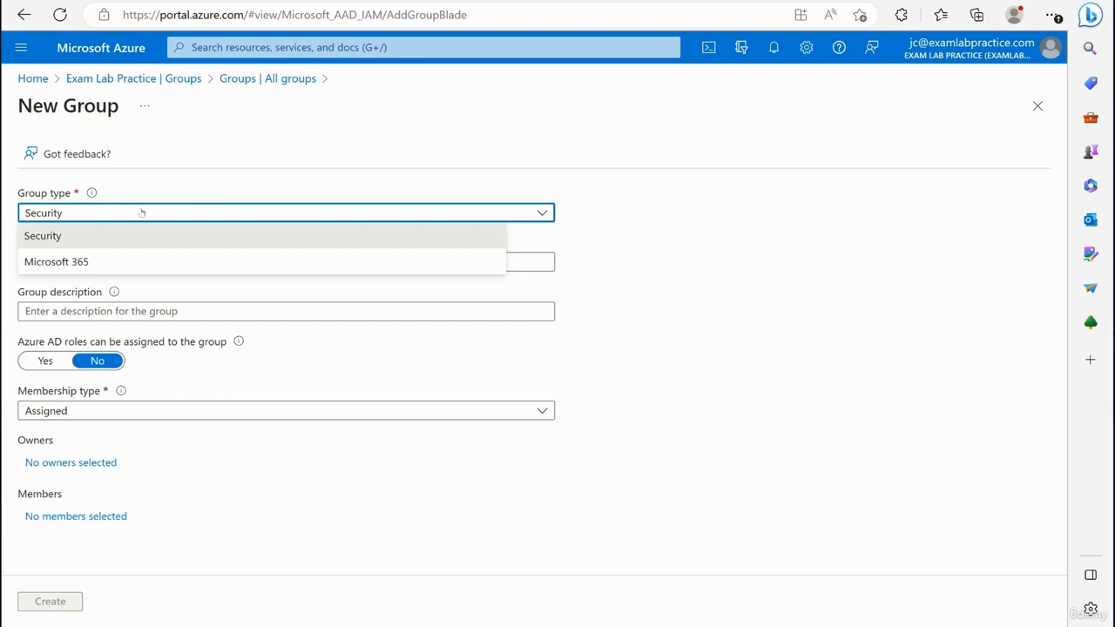
click(58, 234)
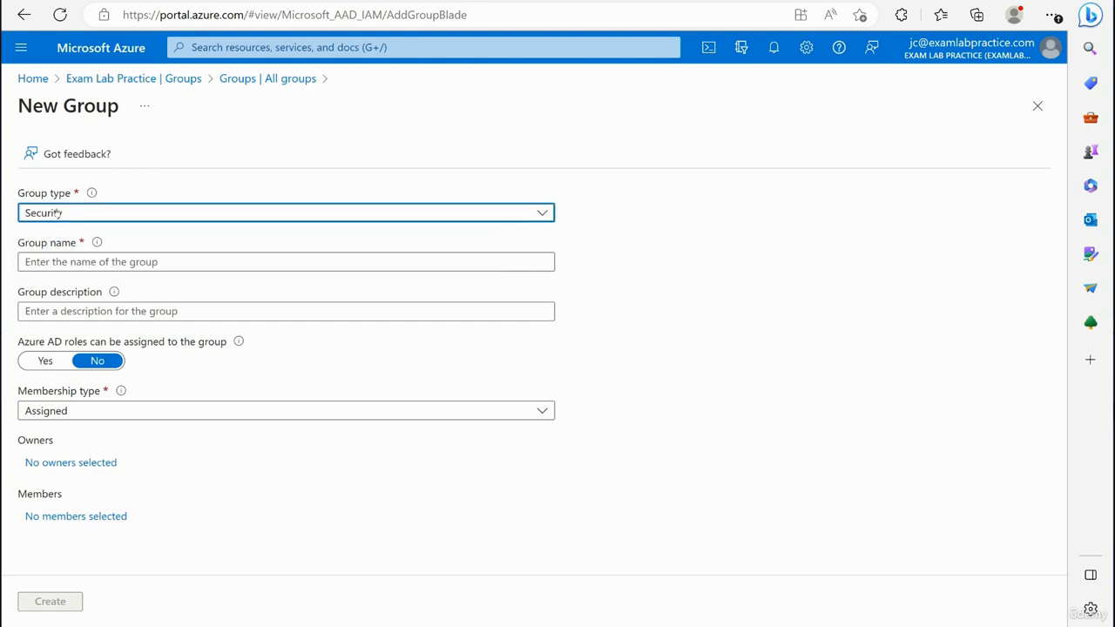
click(63, 415)
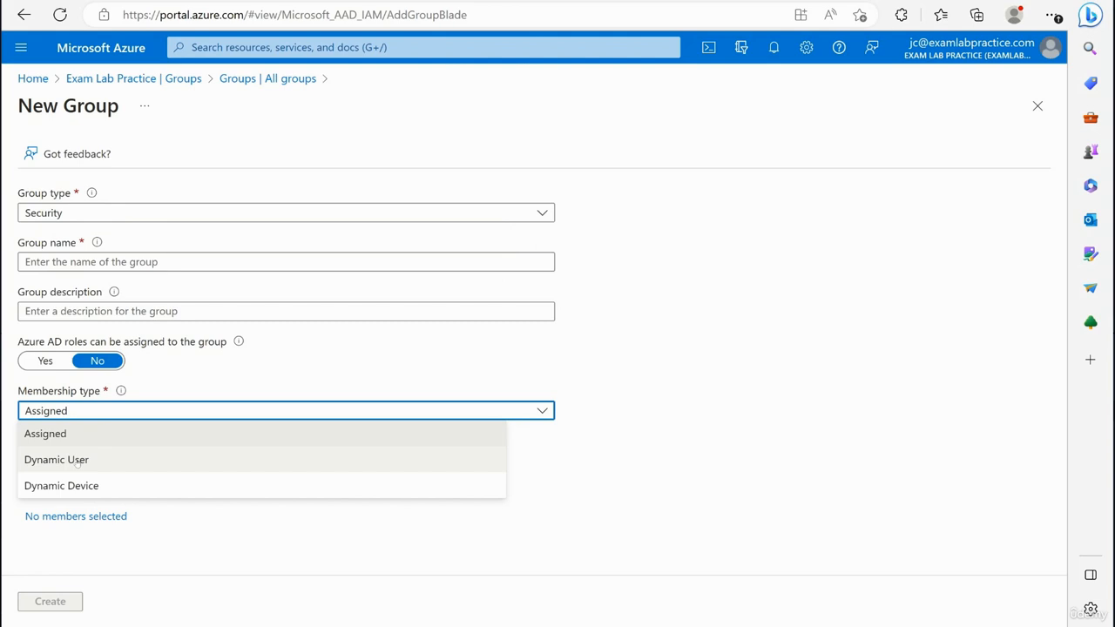
click(67, 416)
click(96, 218)
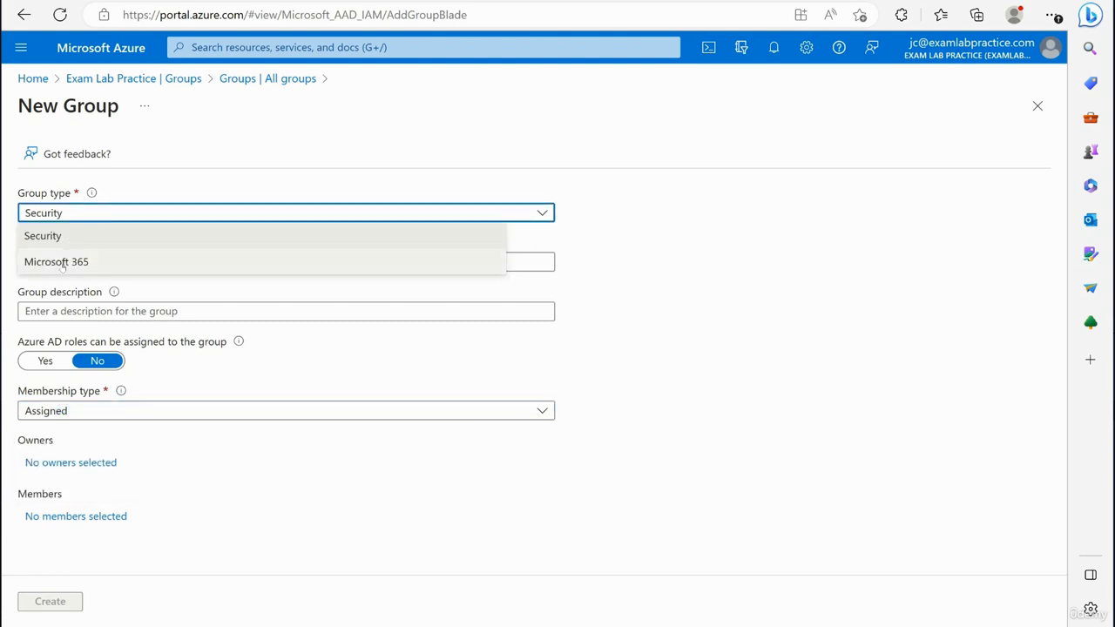
click(62, 414)
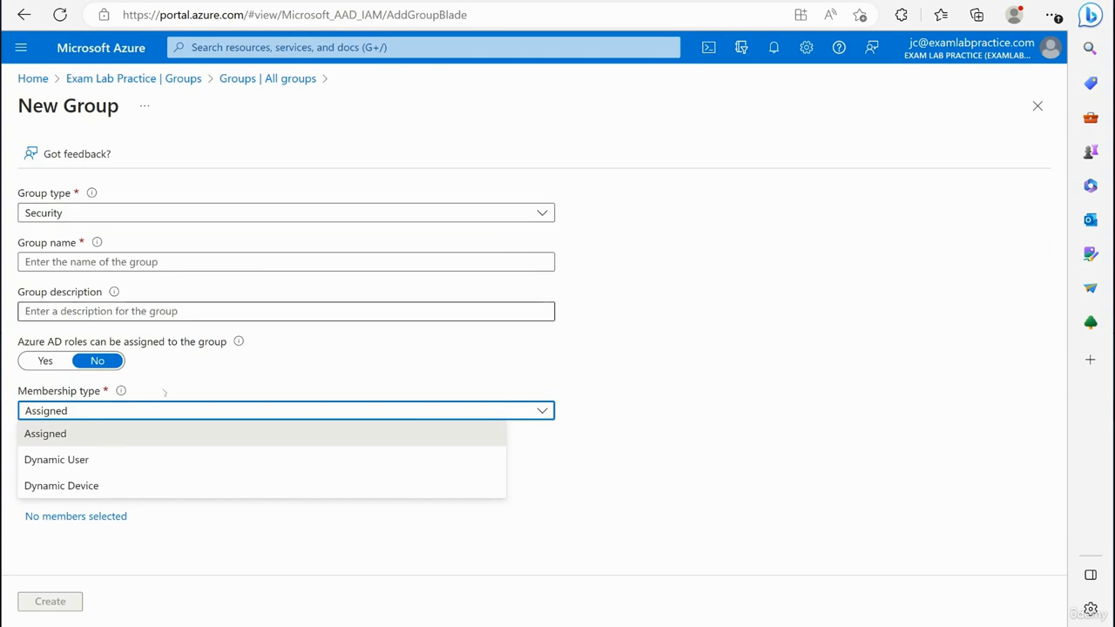
click(637, 426)
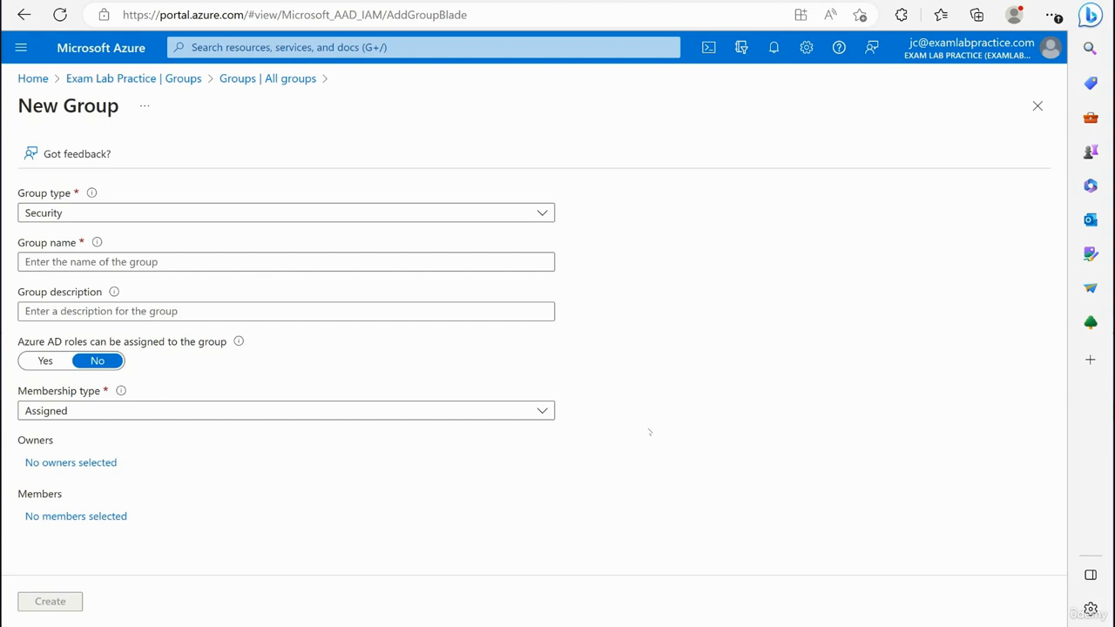
click(169, 213)
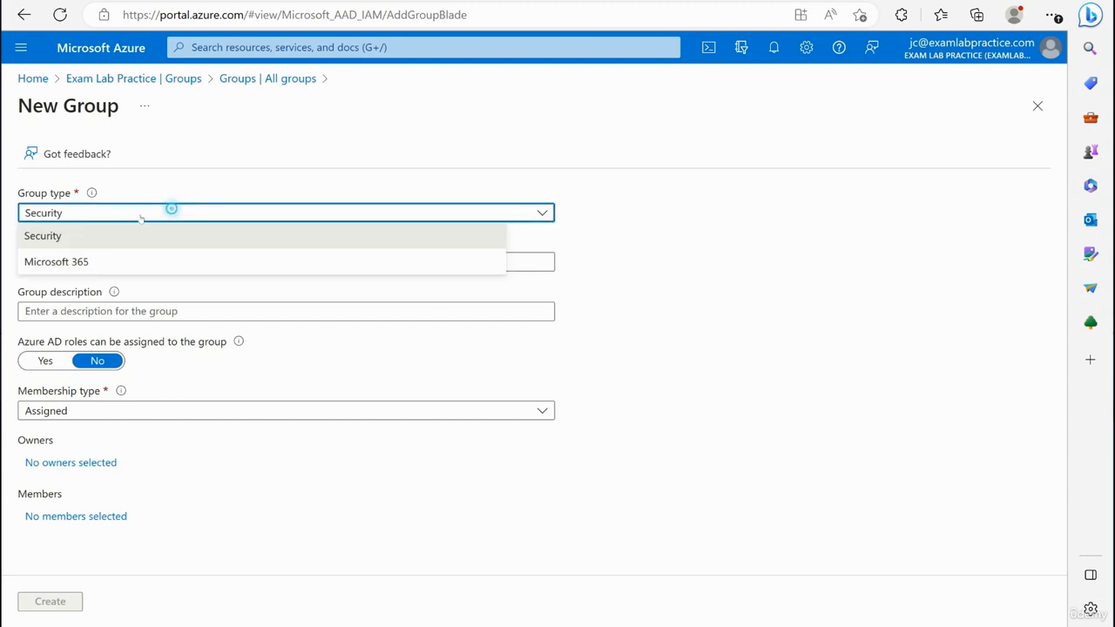
Set the group type to Microsoft 365, name it 'Finance', and membership to Dynamic User.
click(54, 260)
click(66, 265)
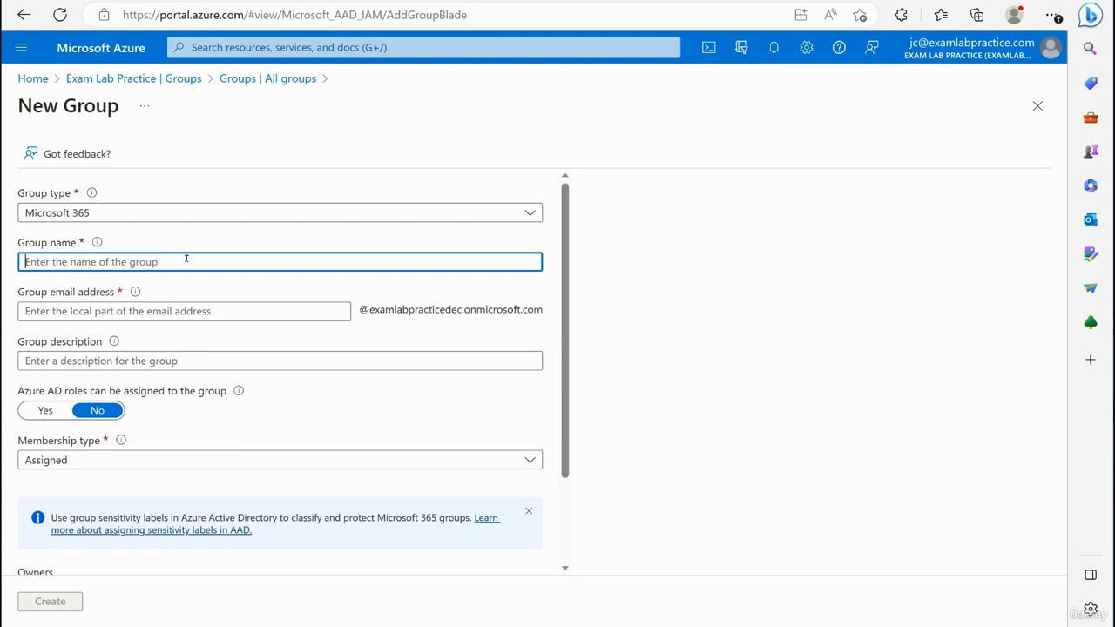
text(Finance)
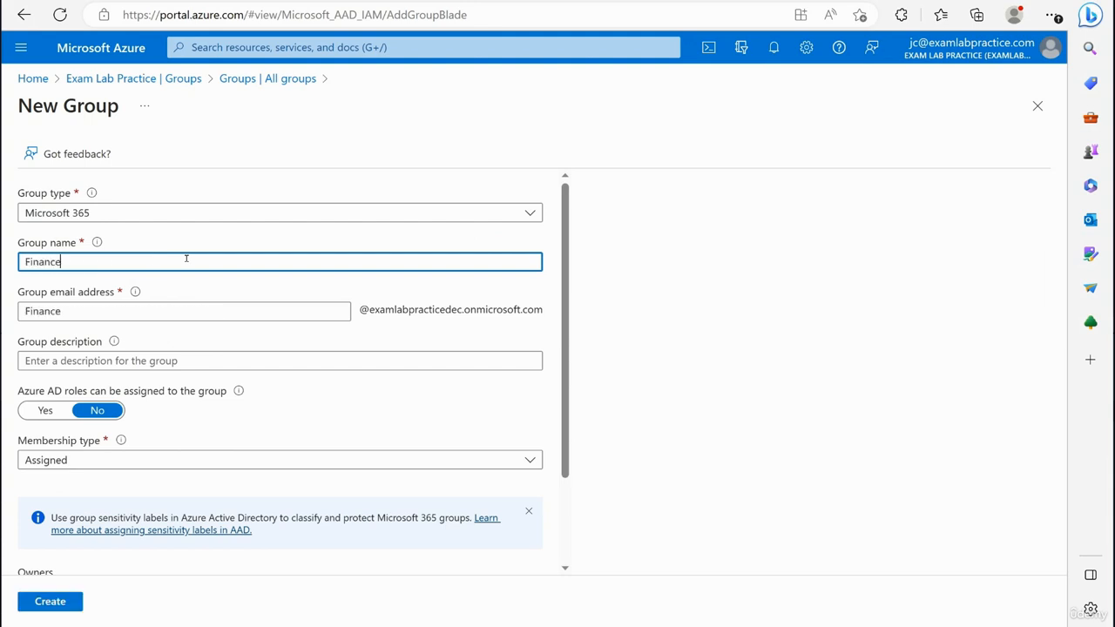
click(59, 460)
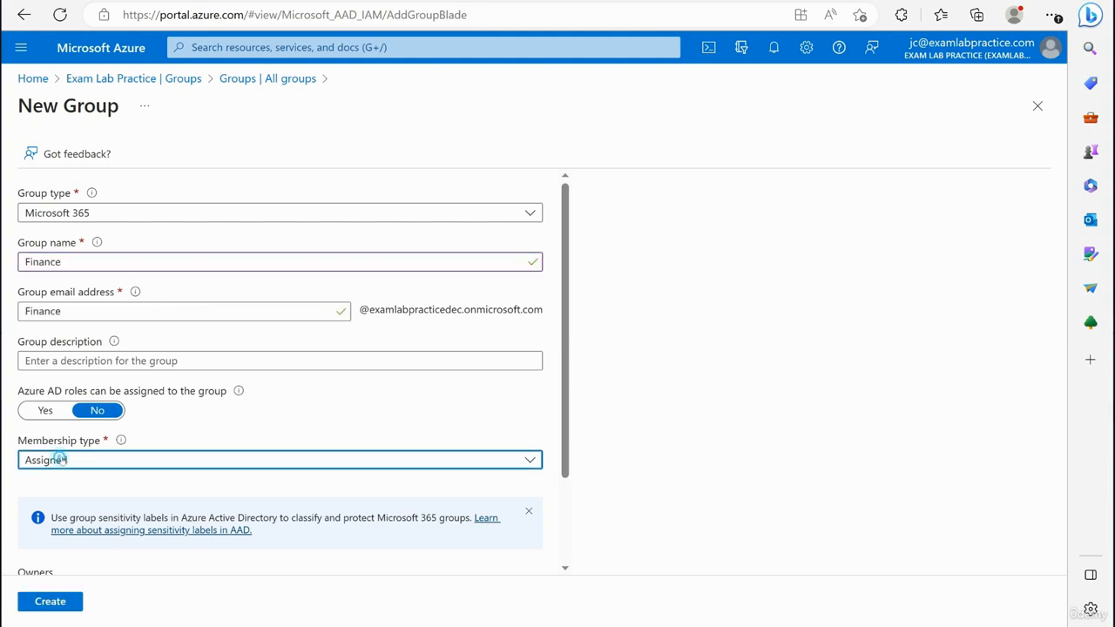
click(37, 511)
Leave the owners empty and bring up the dynamic membership rule builder.
scroll(189, 460, down, 3)
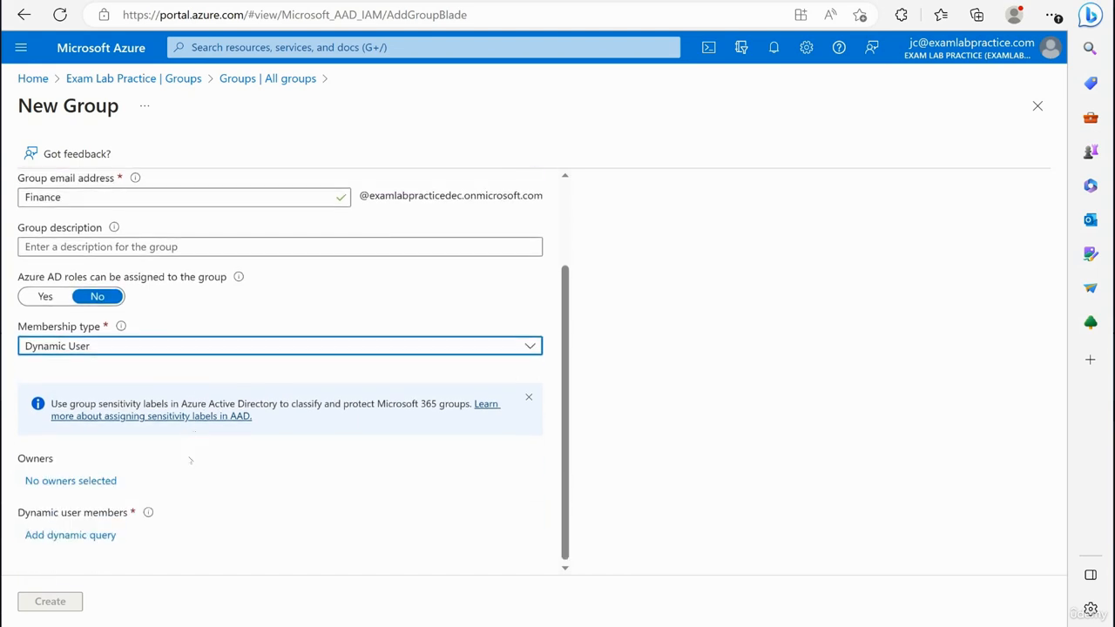
click(48, 484)
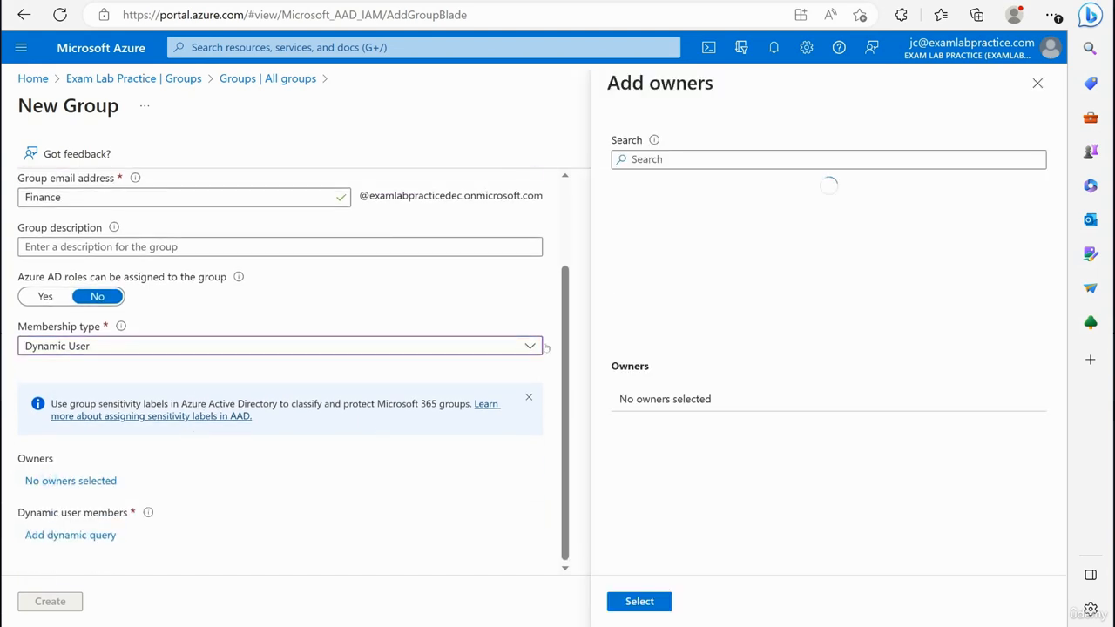
click(1037, 83)
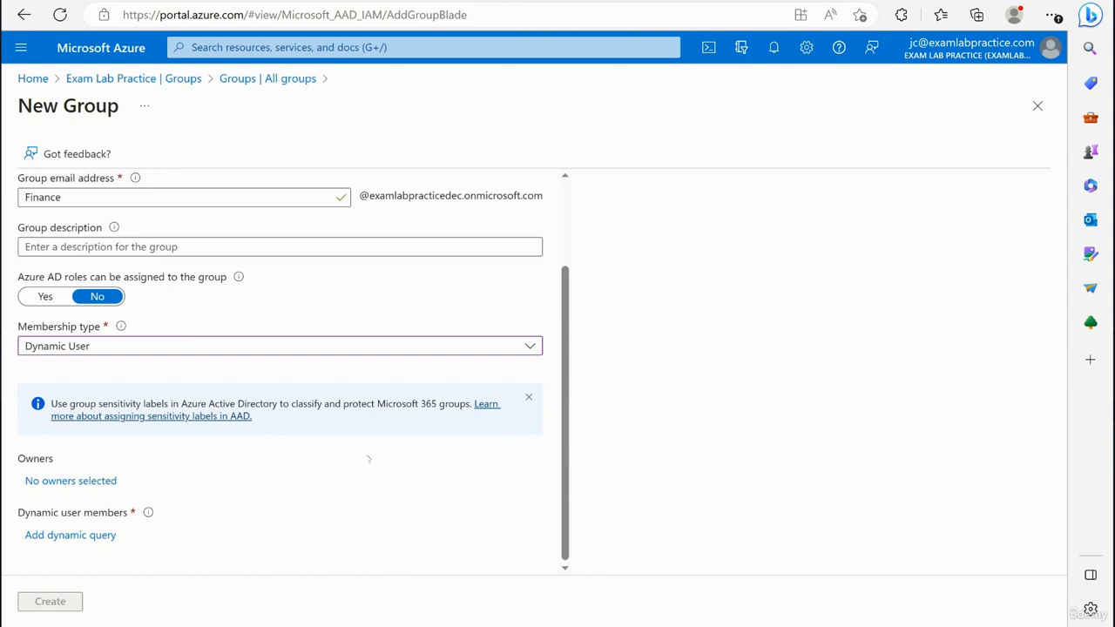
click(80, 536)
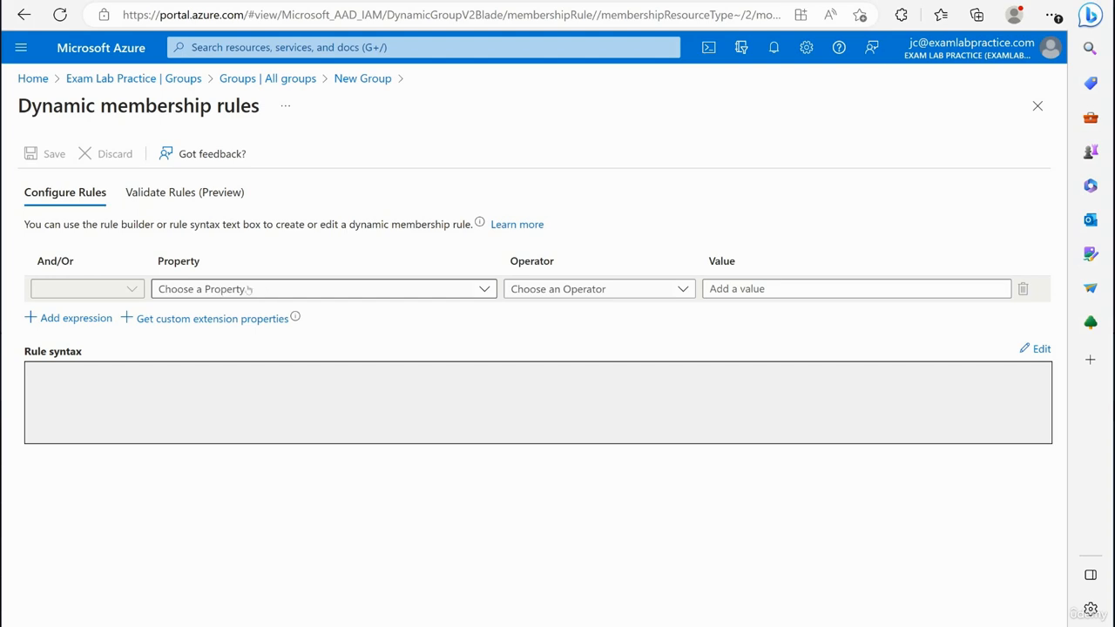
Add a membership rule where department Contains 'finance'.
click(249, 289)
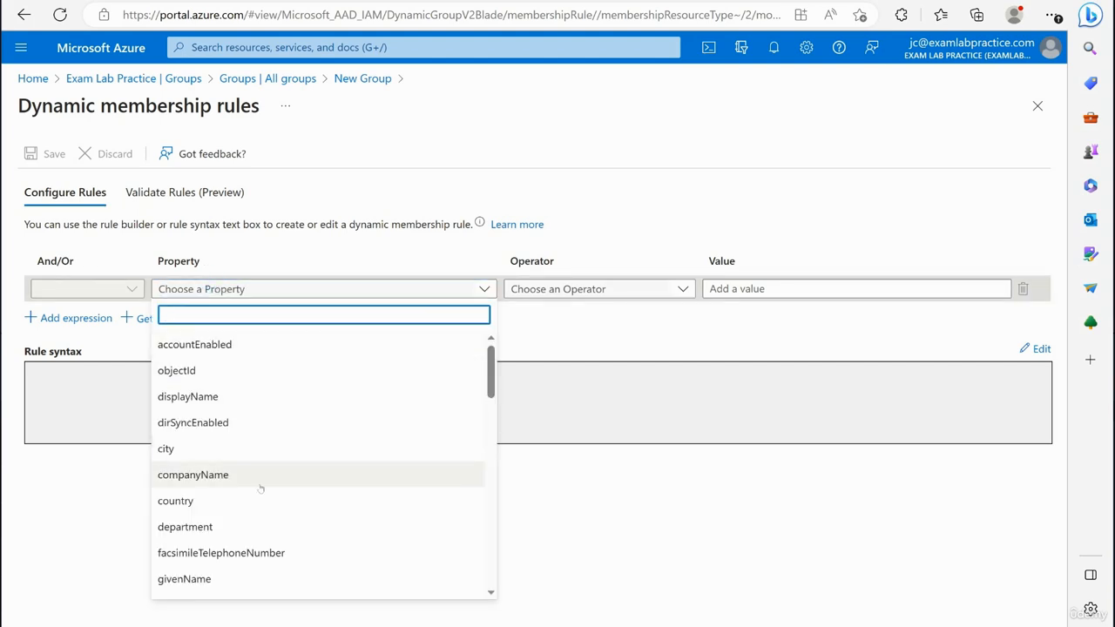
scroll(260, 489, down, 3)
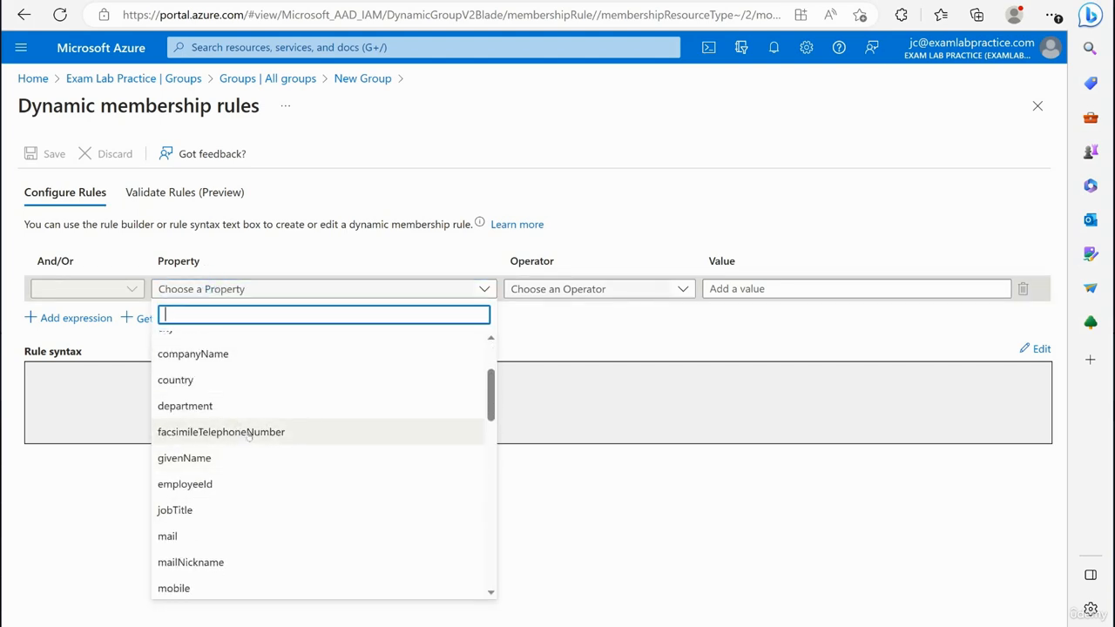
scroll(194, 410, up, 3)
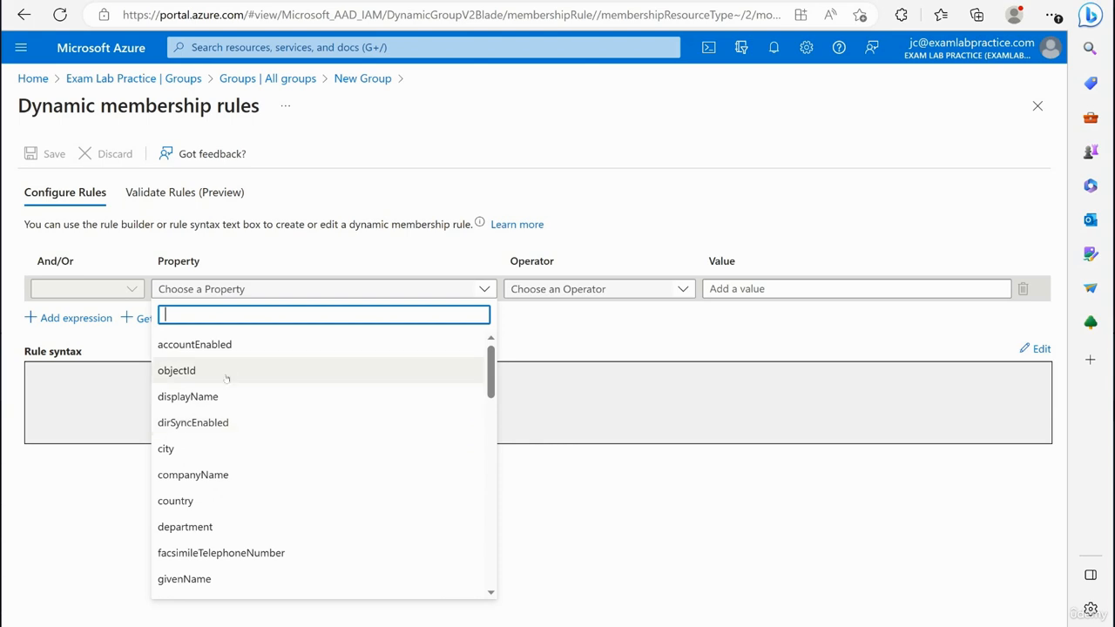
scroll(224, 493, down, 2)
click(222, 489)
click(551, 288)
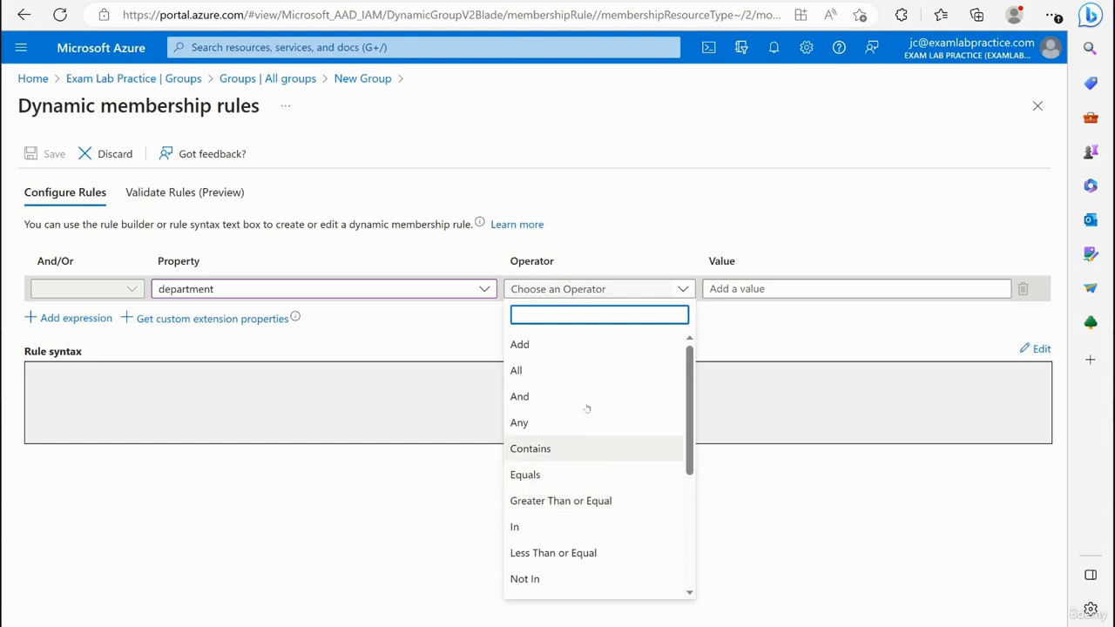
click(562, 447)
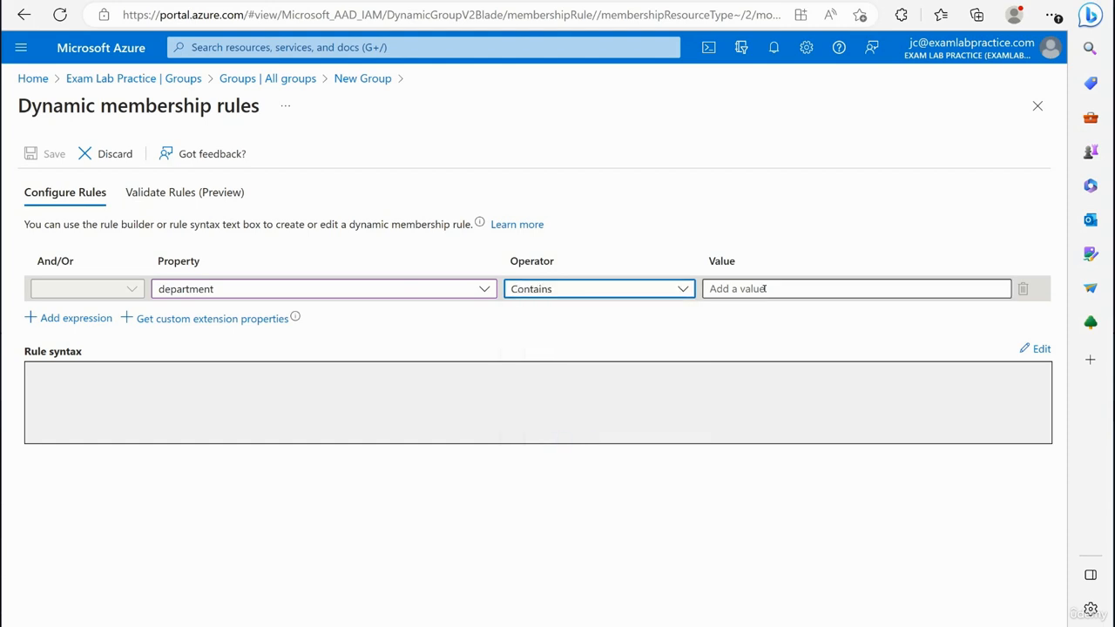
click(857, 291)
text(finance)
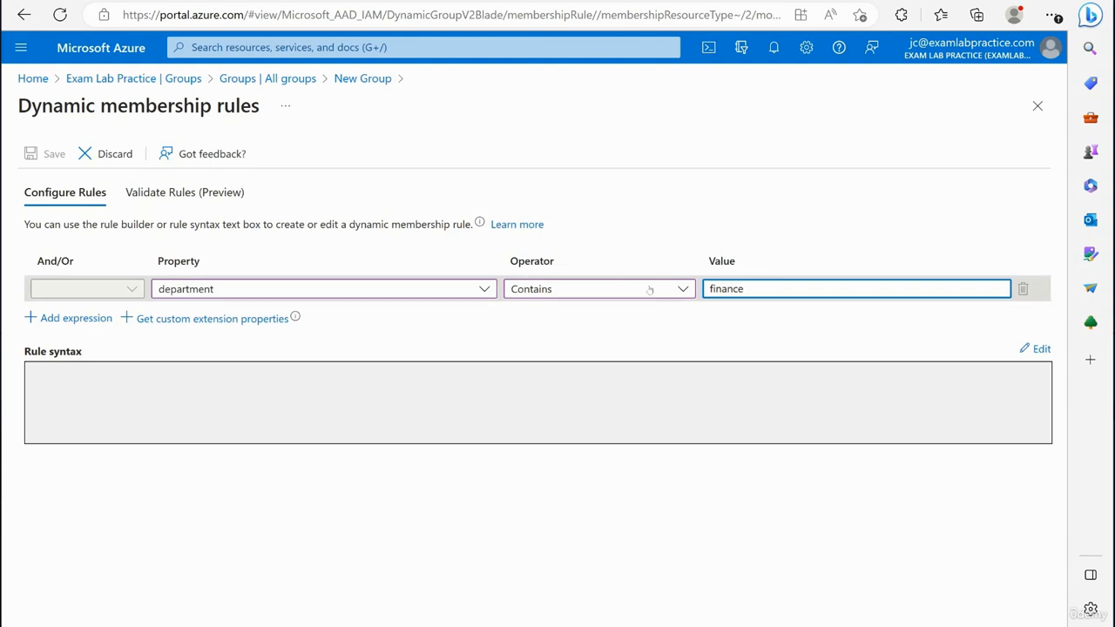
click(825, 220)
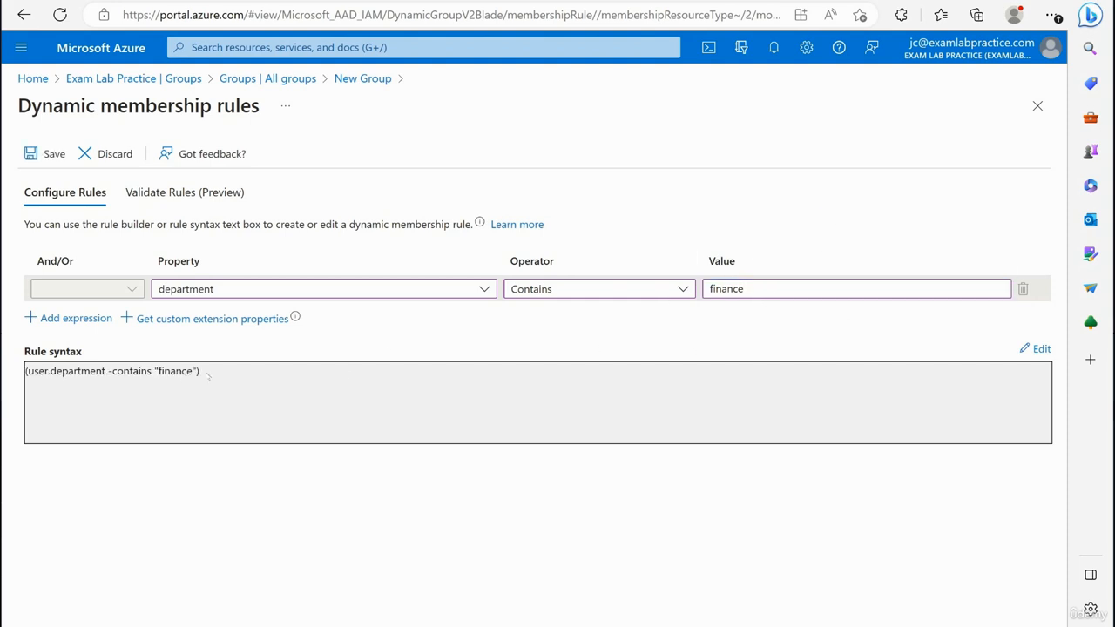
Add an Or expression where jobTitle Contains 'finance', and save the rules.
click(70, 318)
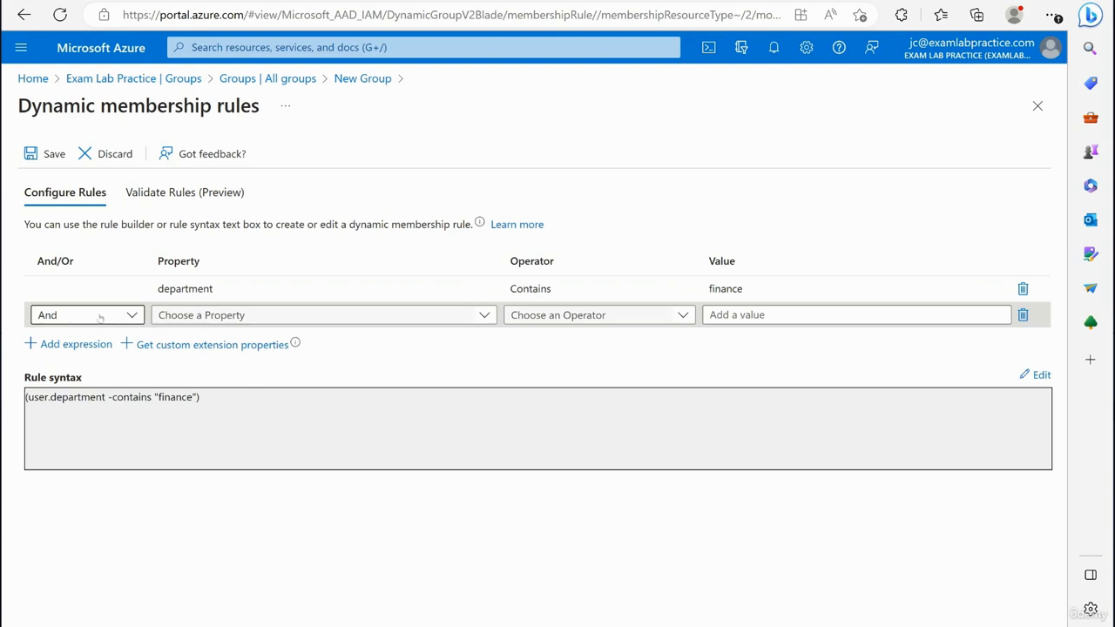
click(105, 316)
click(83, 396)
click(192, 315)
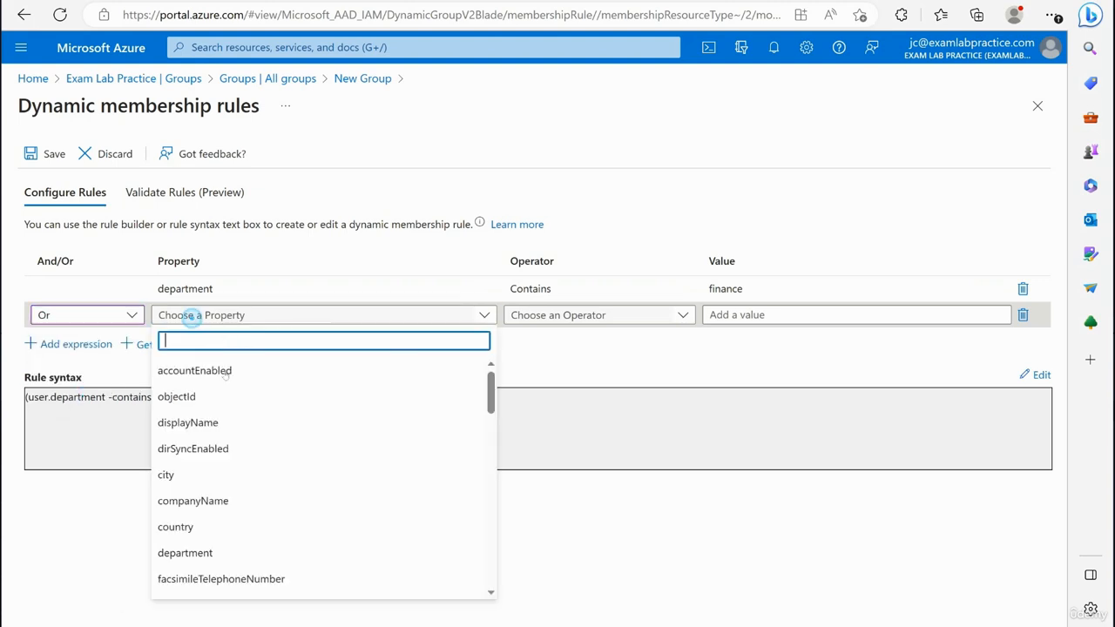
scroll(228, 515, down, 1)
scroll(227, 515, down, 3)
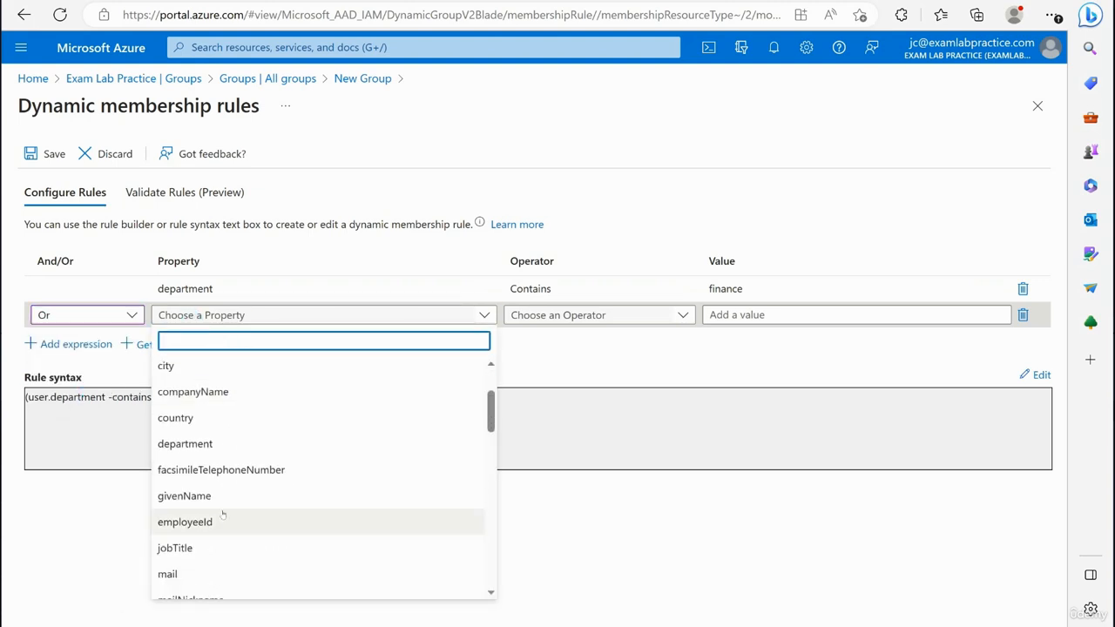
click(224, 513)
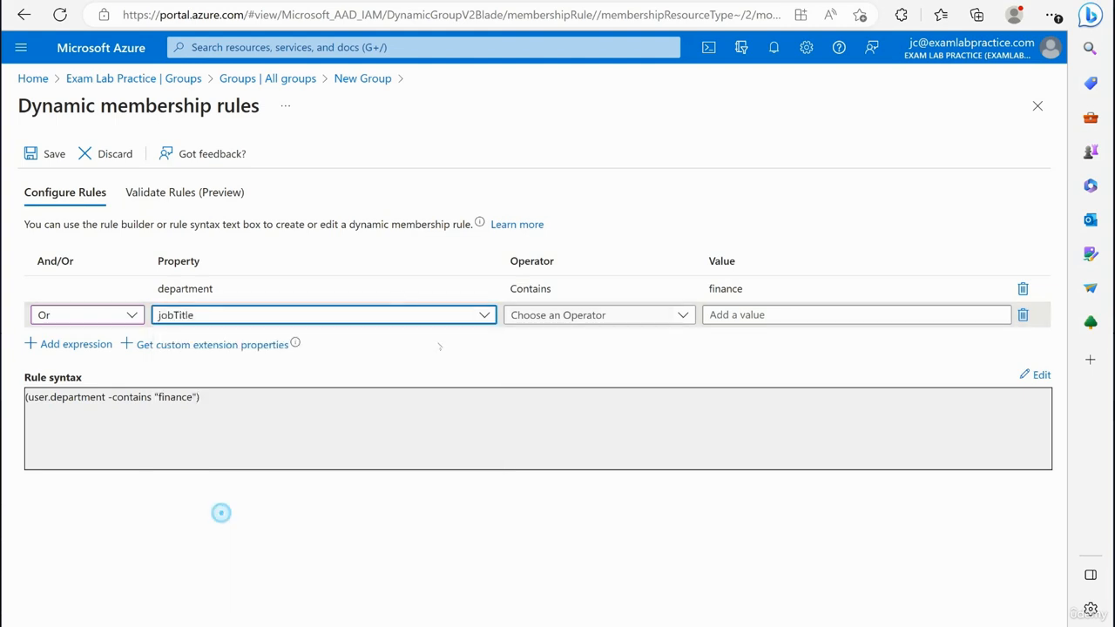
click(560, 314)
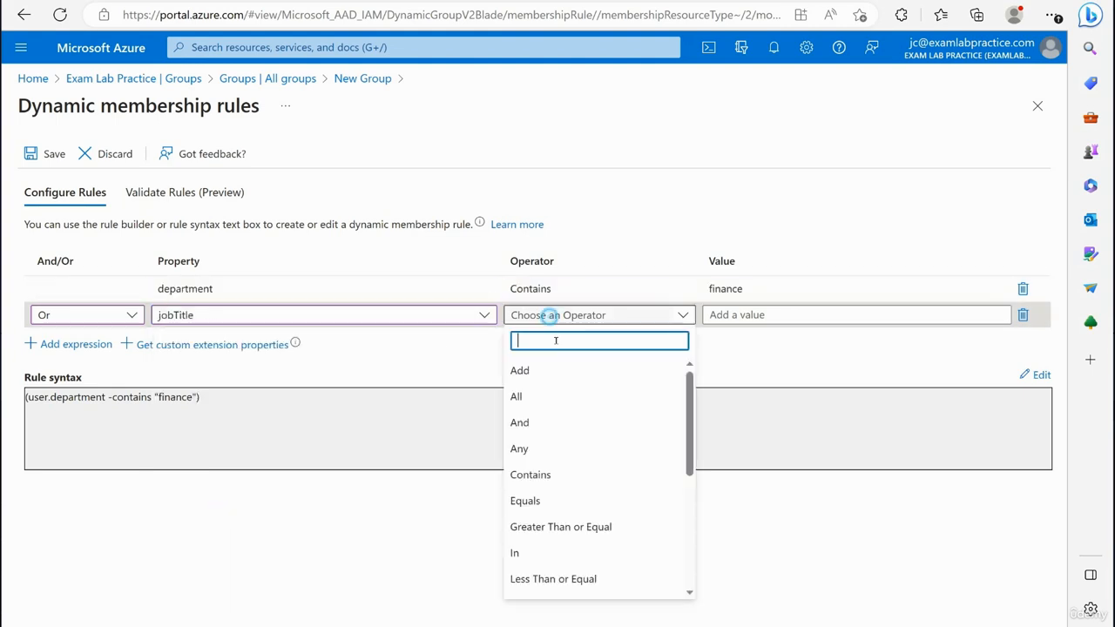
click(567, 475)
click(779, 314)
text(finance)
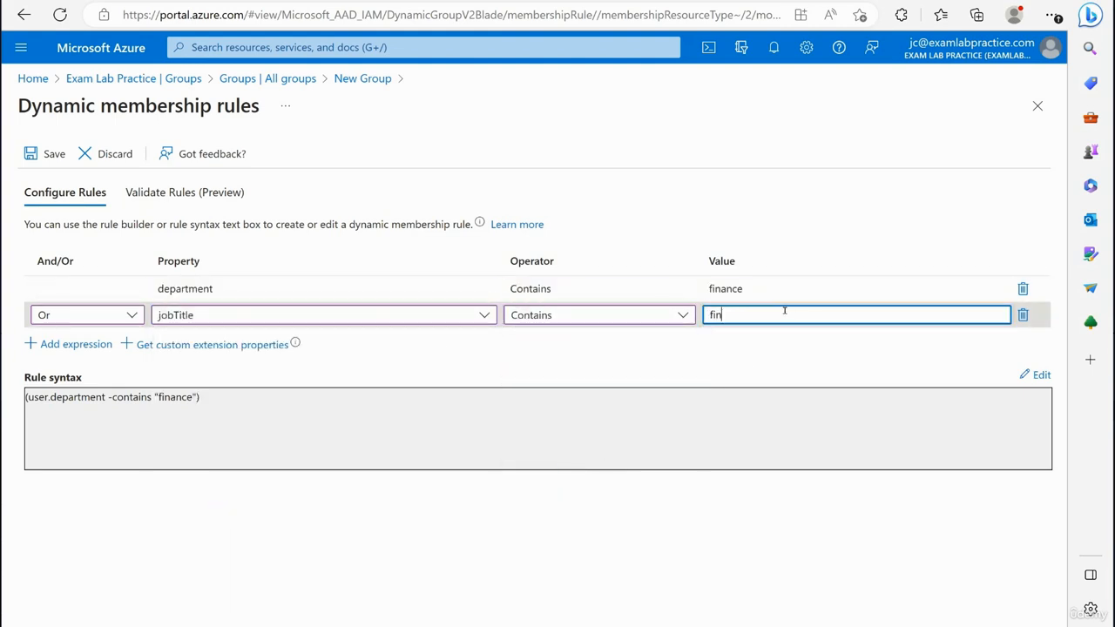
click(739, 223)
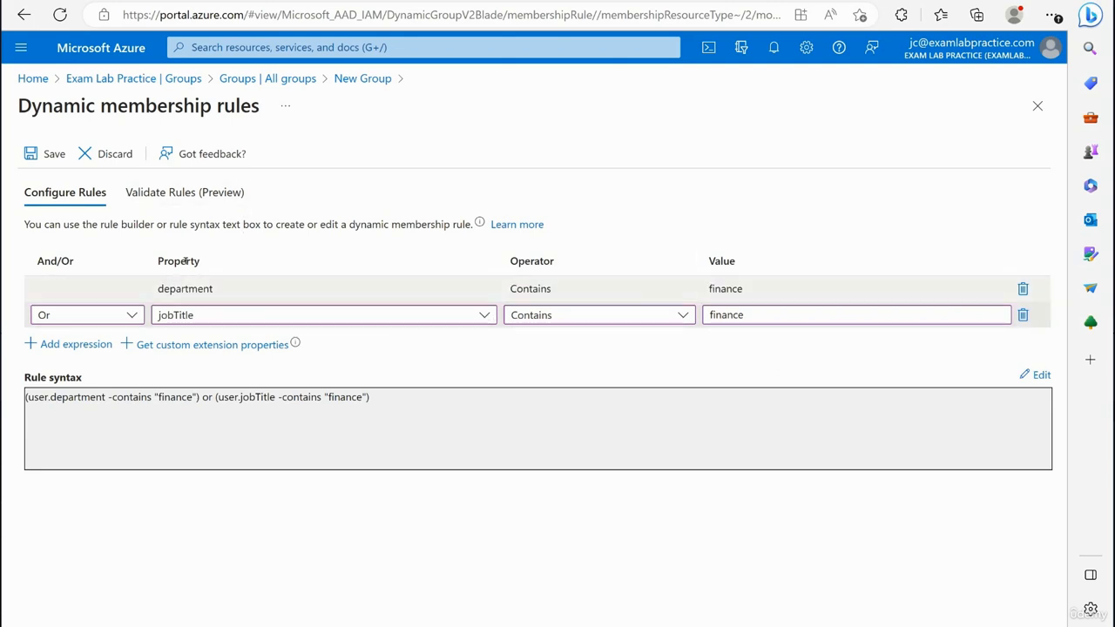
click(48, 156)
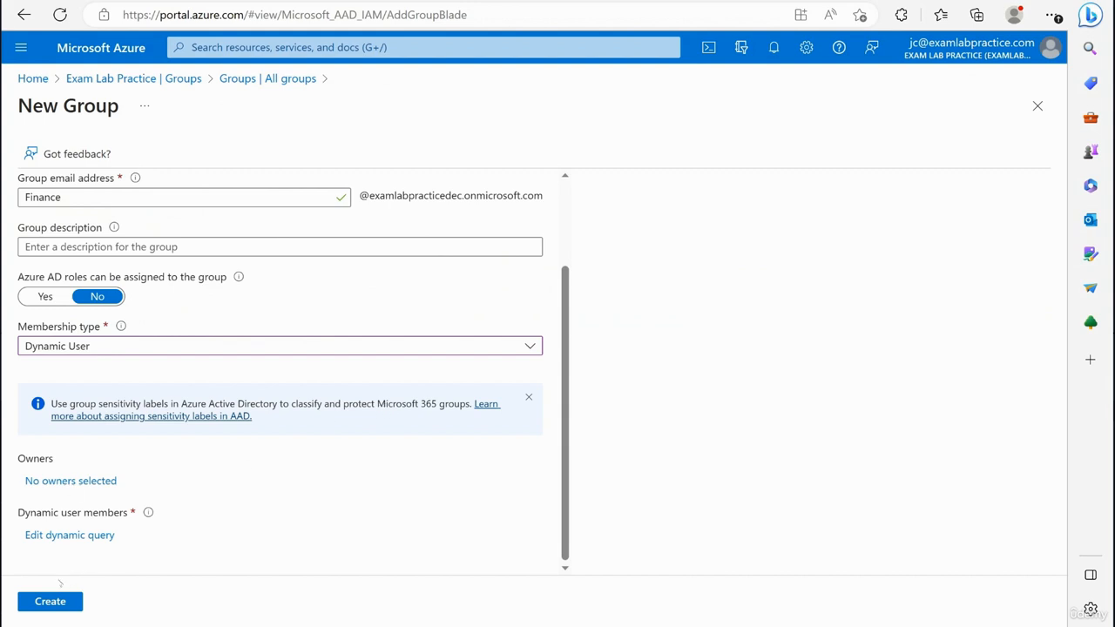
Create the Finance group and refresh the groups list.
click(52, 602)
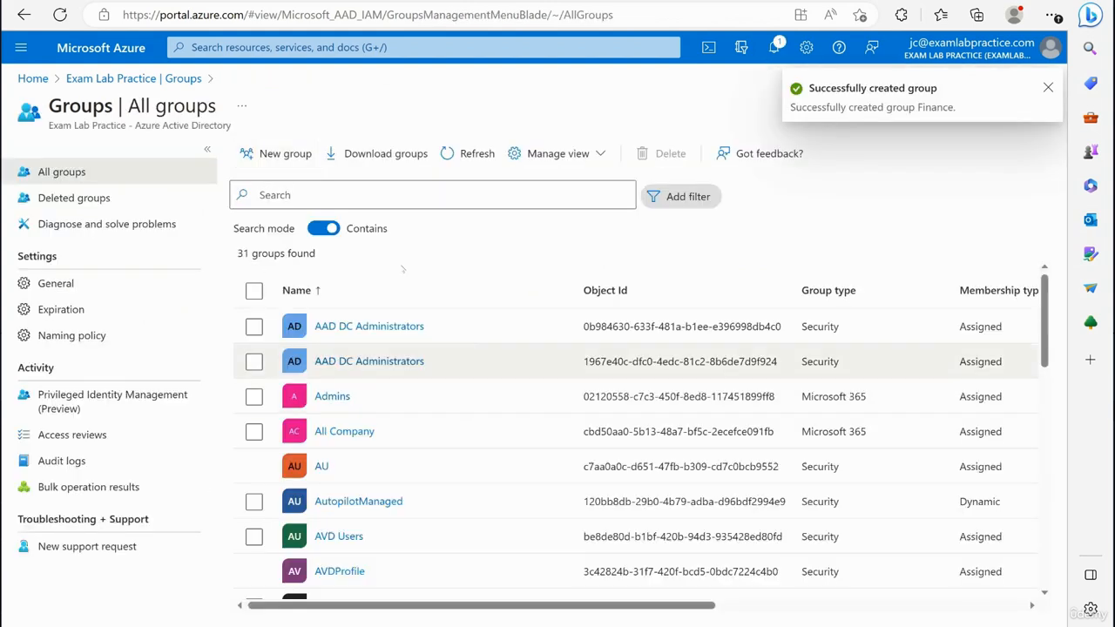
click(475, 151)
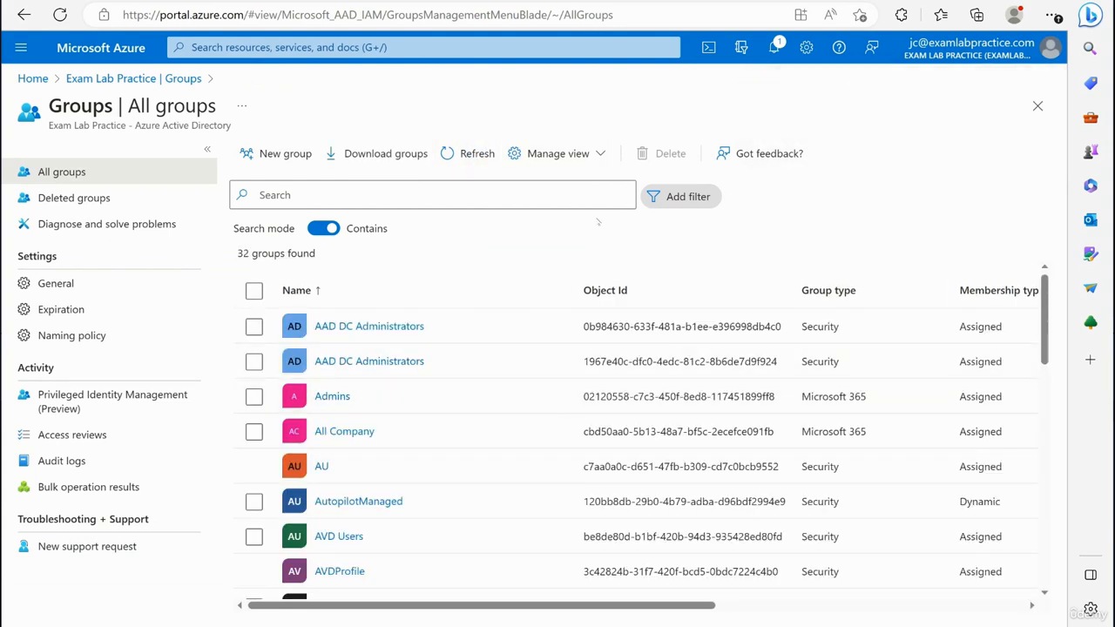
click(137, 78)
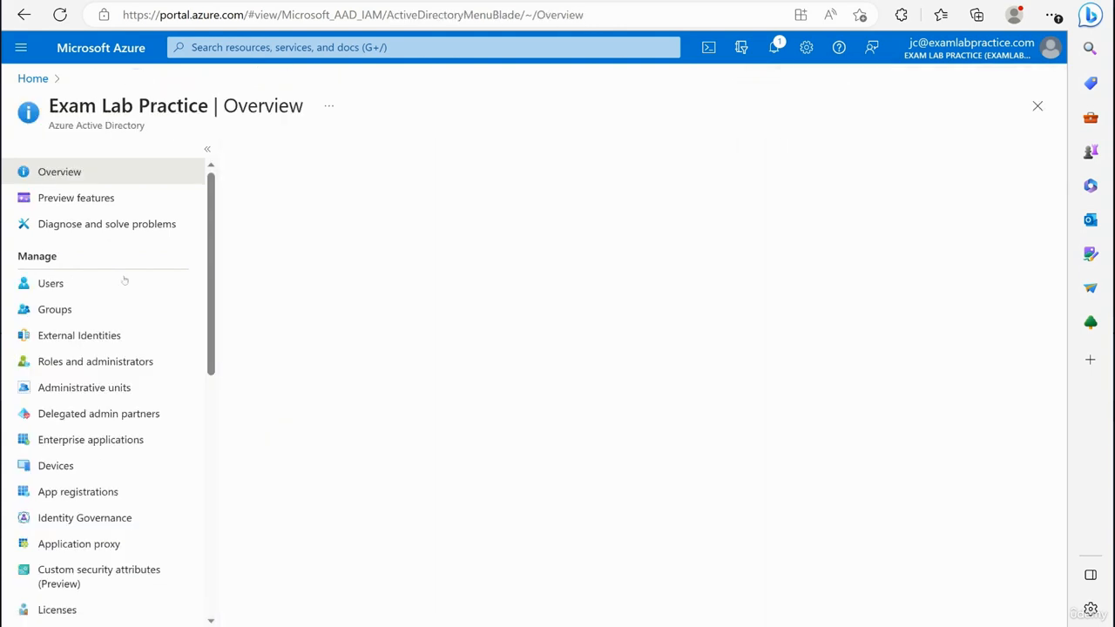
Open the target user's profile from the directory's 49-user Users list.
click(81, 288)
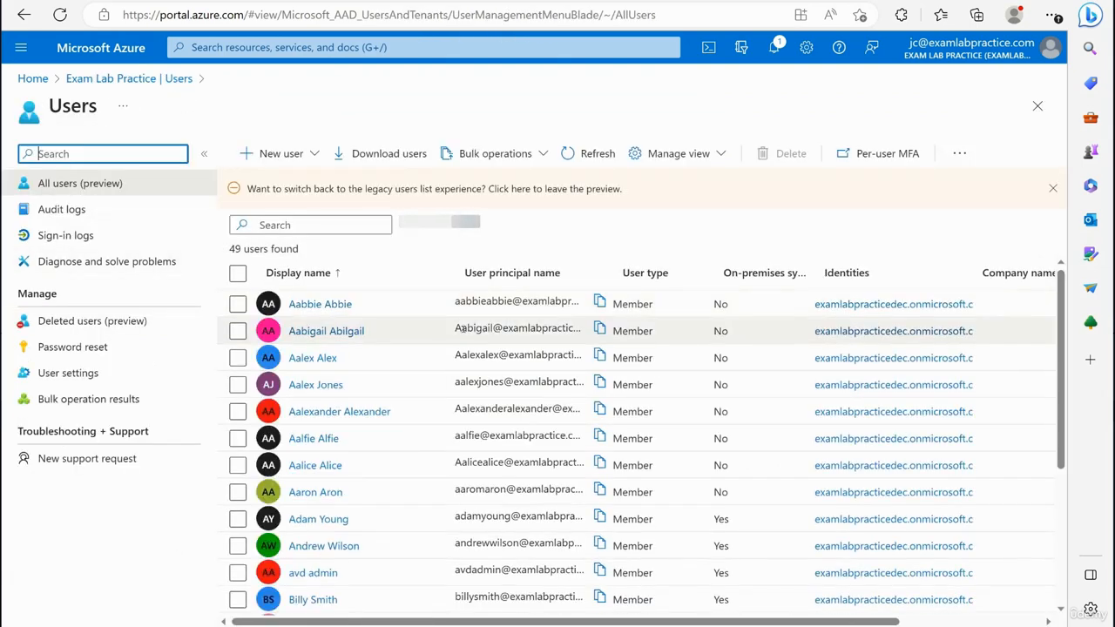
scroll(461, 330, down, 3)
scroll(462, 330, down, 12)
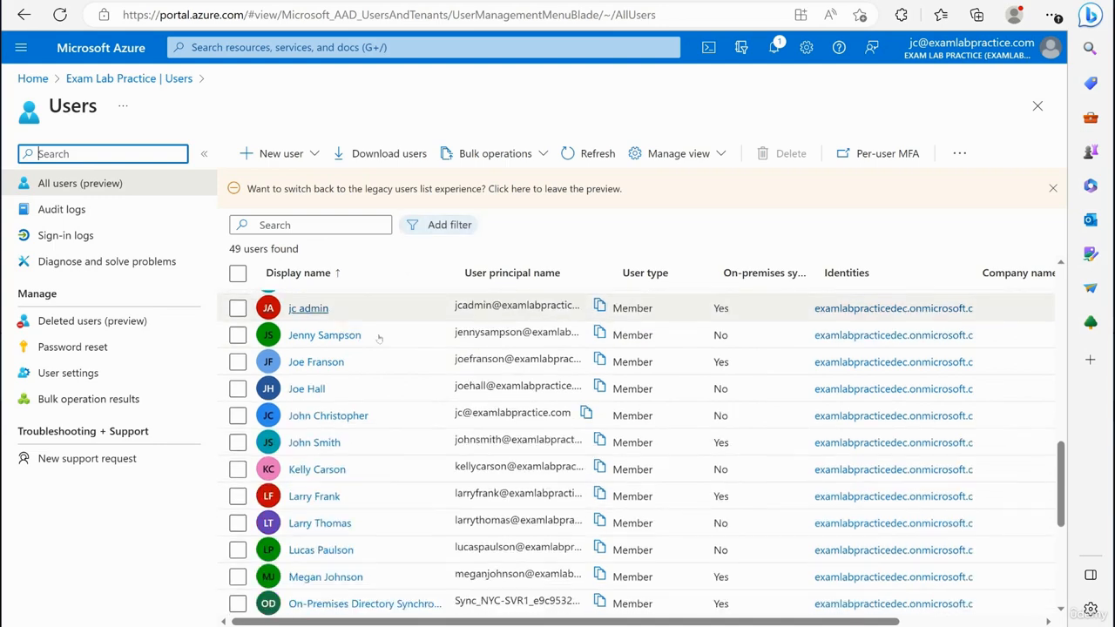
scroll(393, 371, up, 1)
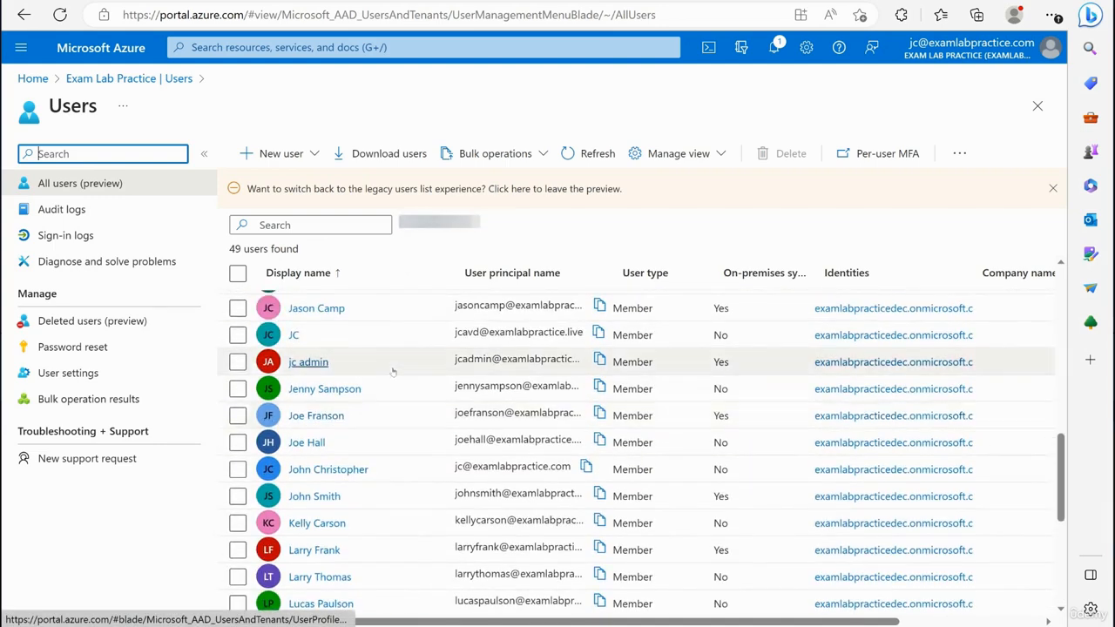
scroll(393, 371, down, 2)
scroll(393, 371, down, 1)
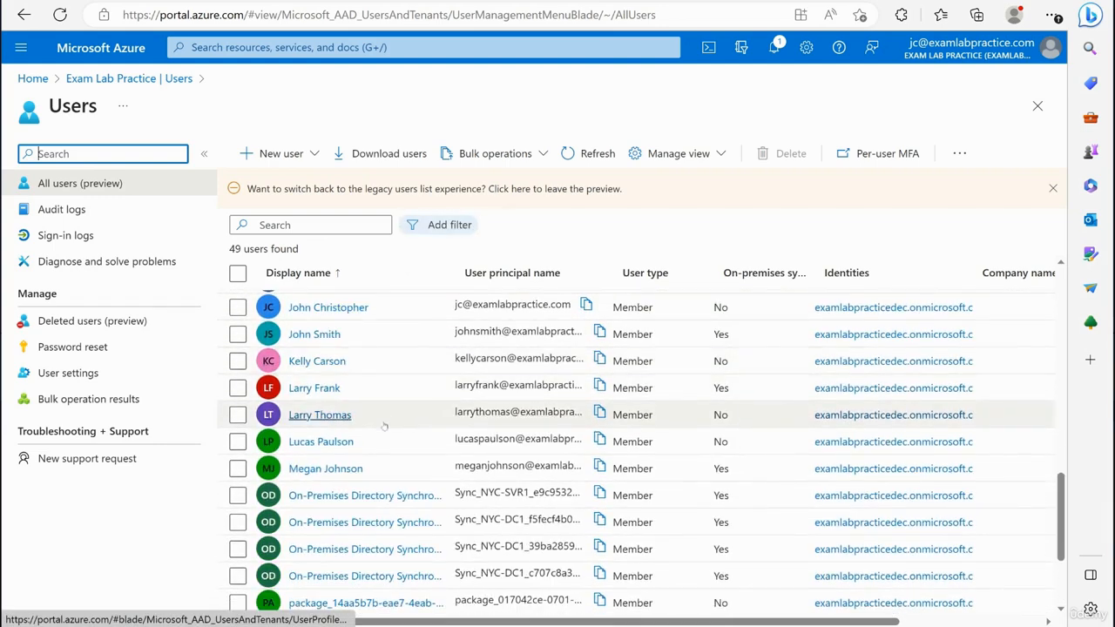
click(321, 442)
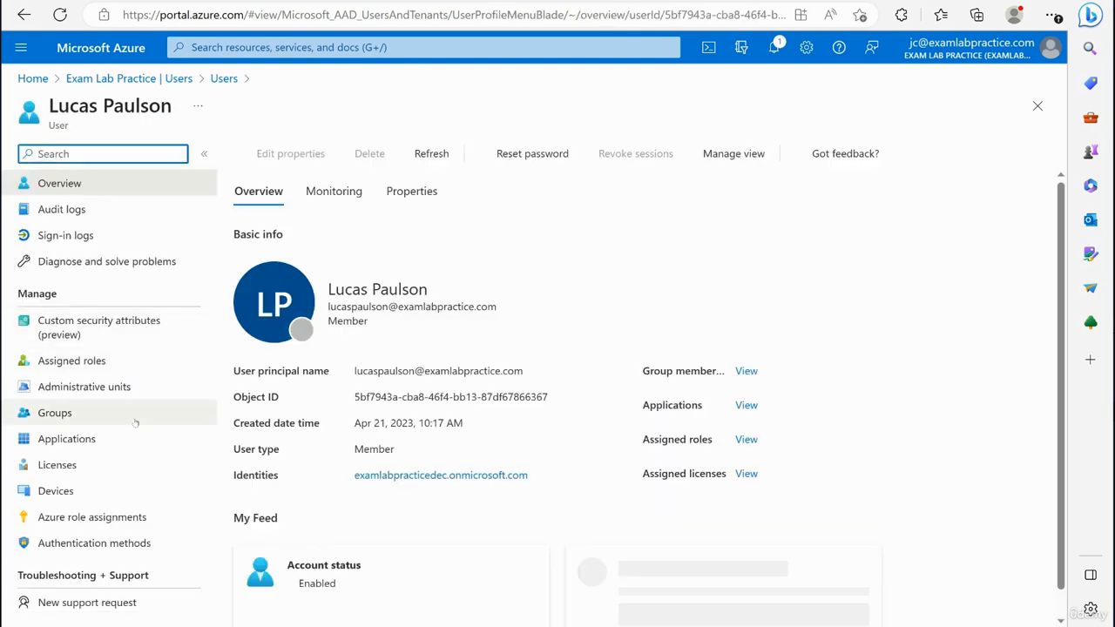
Edit the user's properties to job title 'Finance Officer' and department 'Finance', then save.
click(277, 153)
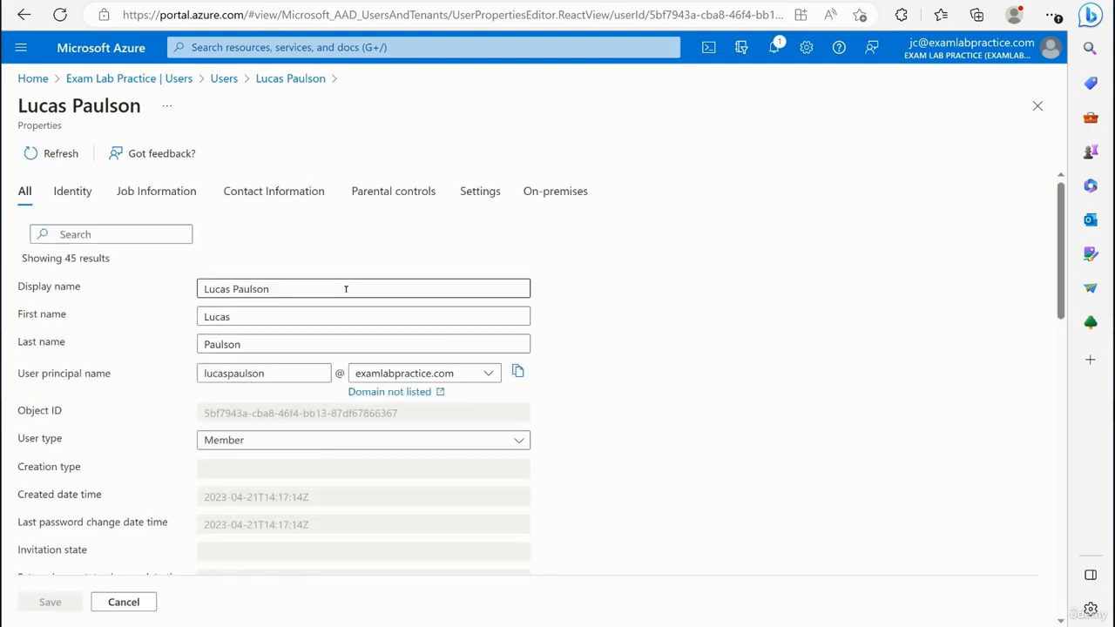
scroll(319, 289, down, 3)
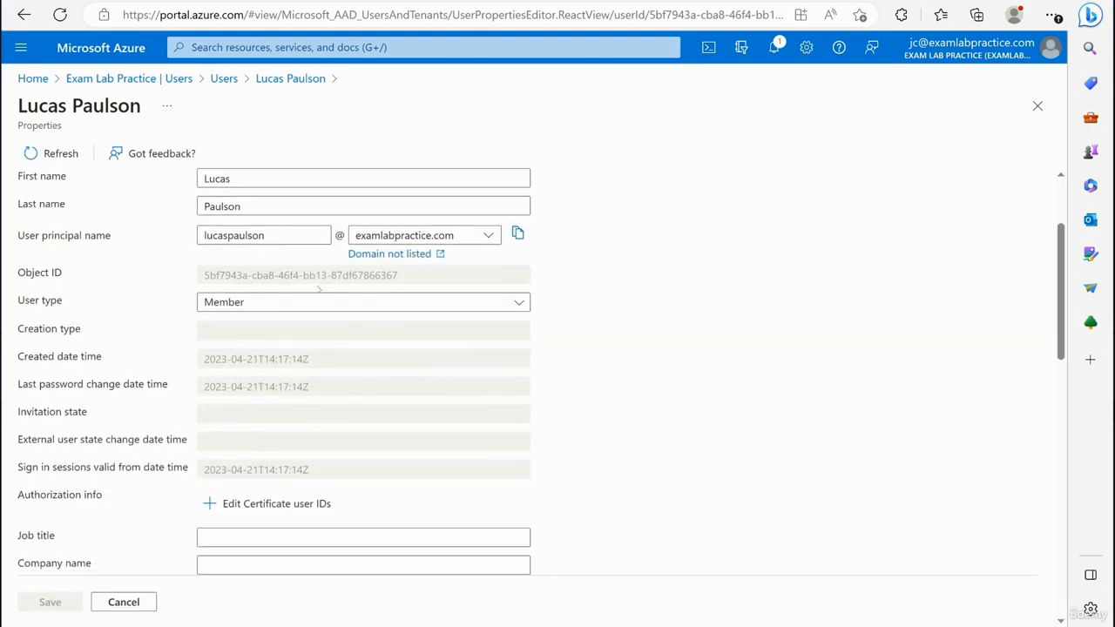
click(252, 405)
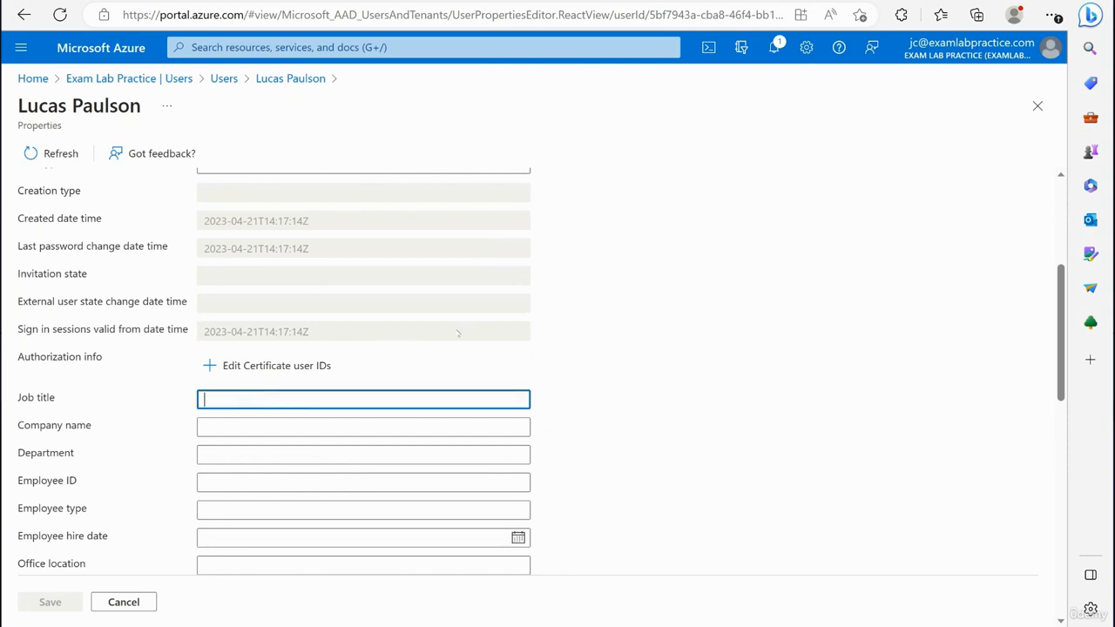
text(Finance Officer)
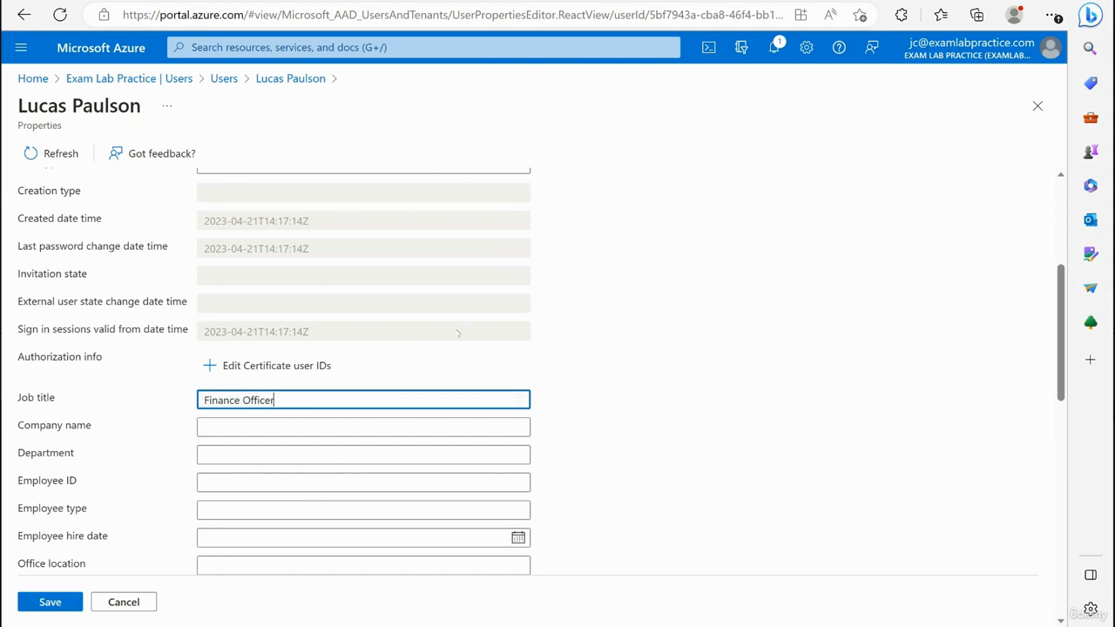
scroll(458, 333, down, 1)
click(304, 385)
text(Fin)
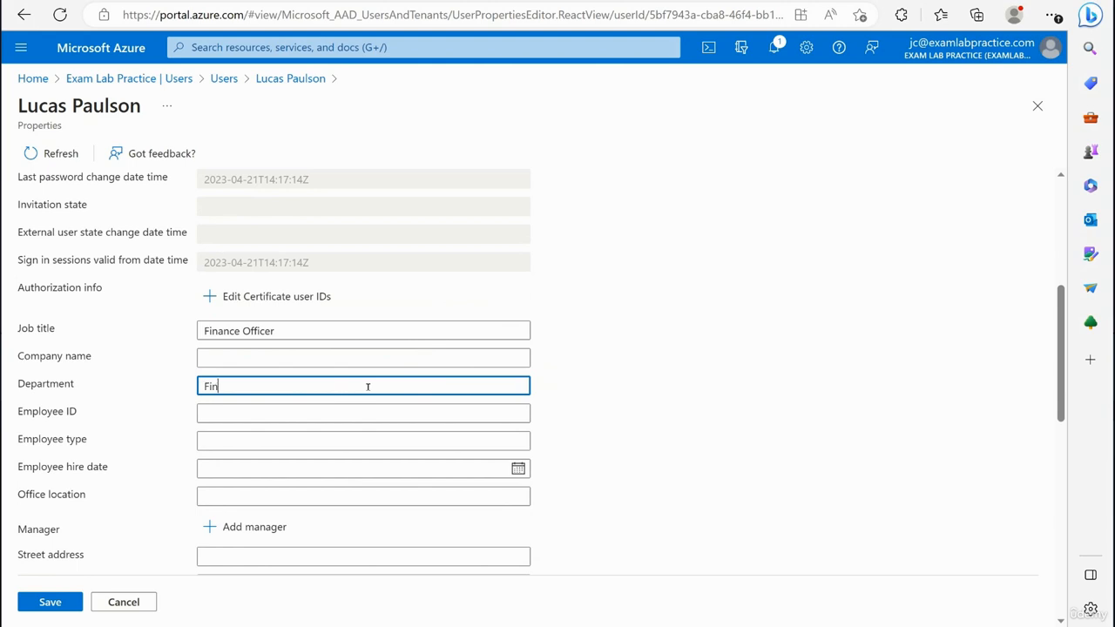
text(ance)
click(49, 602)
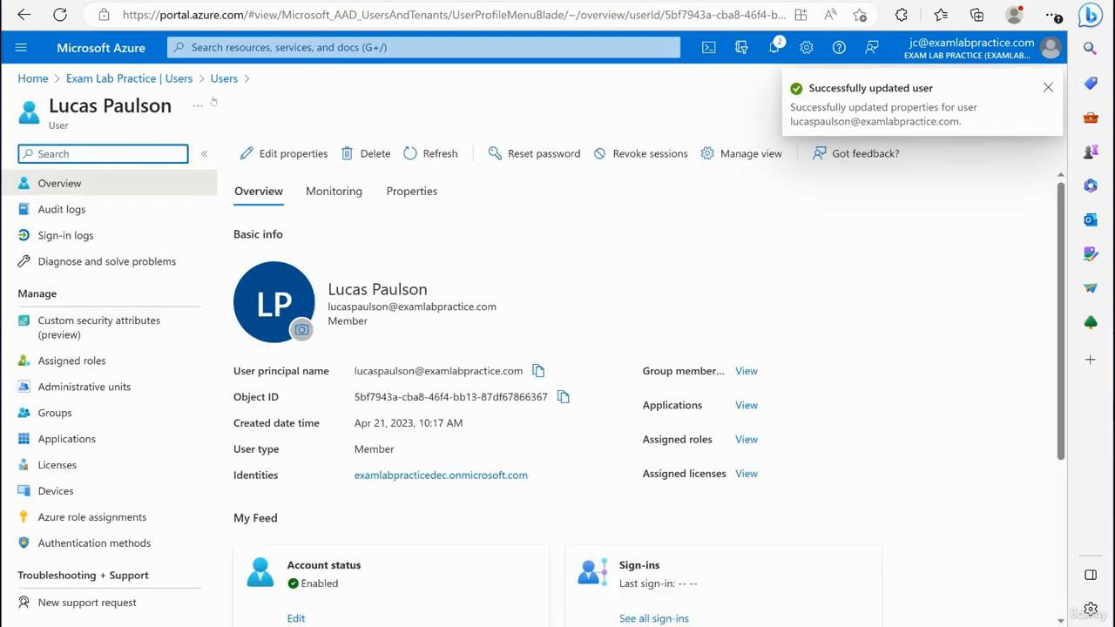
Open the Finance group from the directory's Groups list and view its Members page.
click(147, 79)
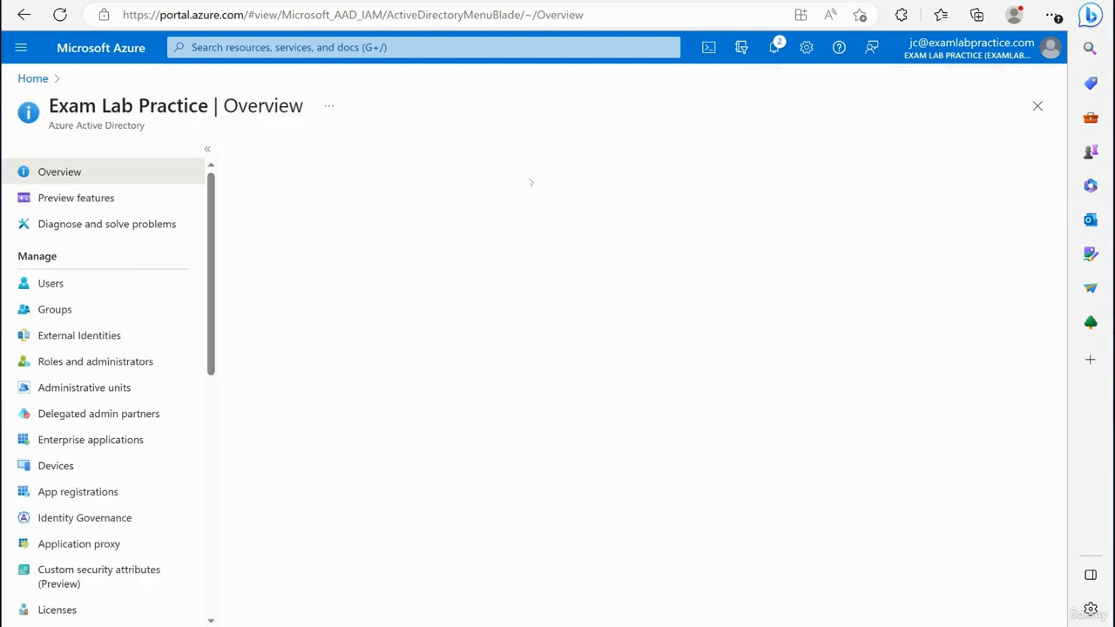
click(54, 309)
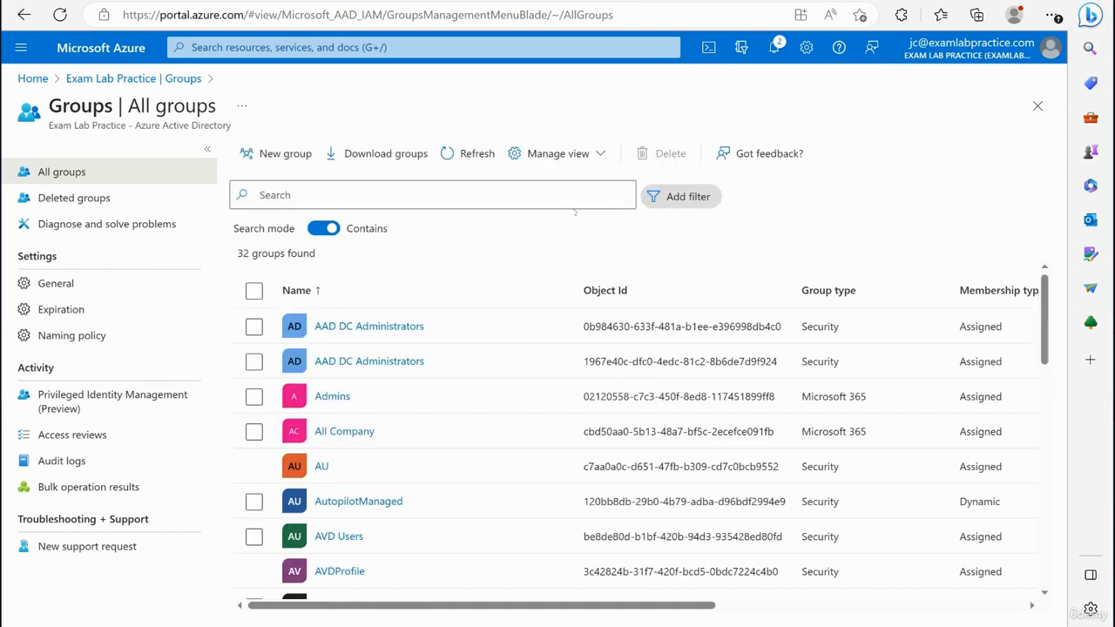
scroll(590, 293, down, 2)
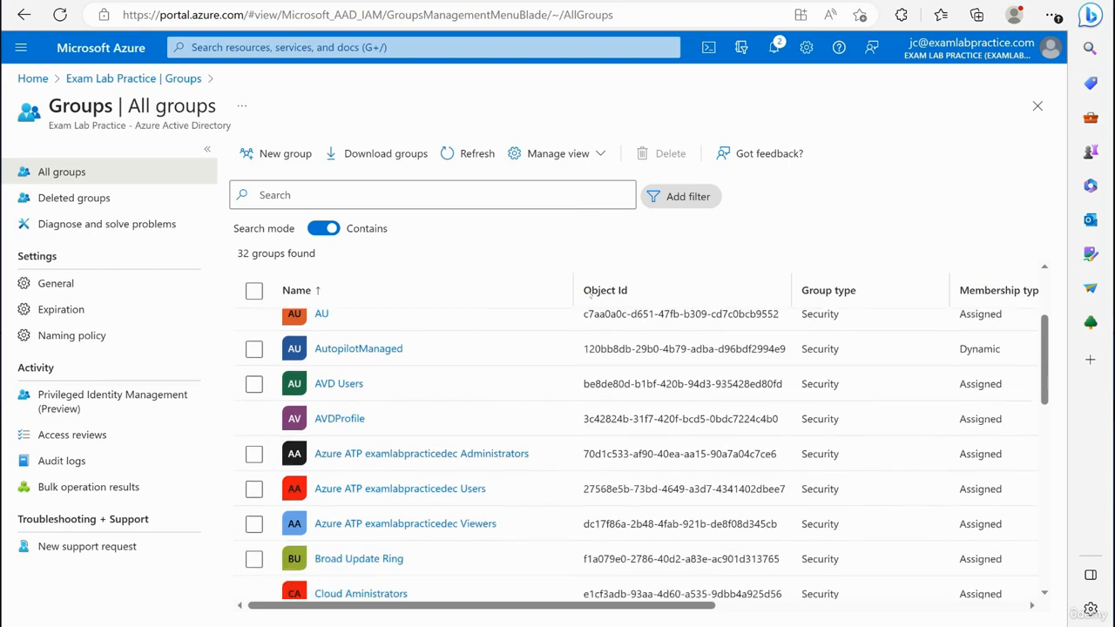
scroll(590, 293, down, 6)
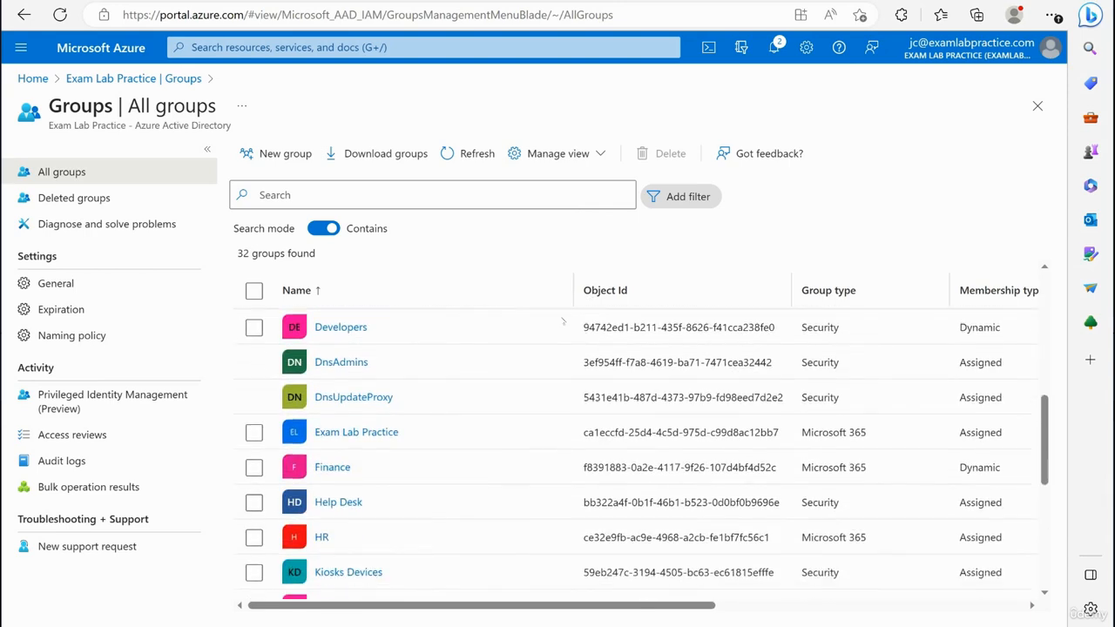
scroll(324, 366, up, 1)
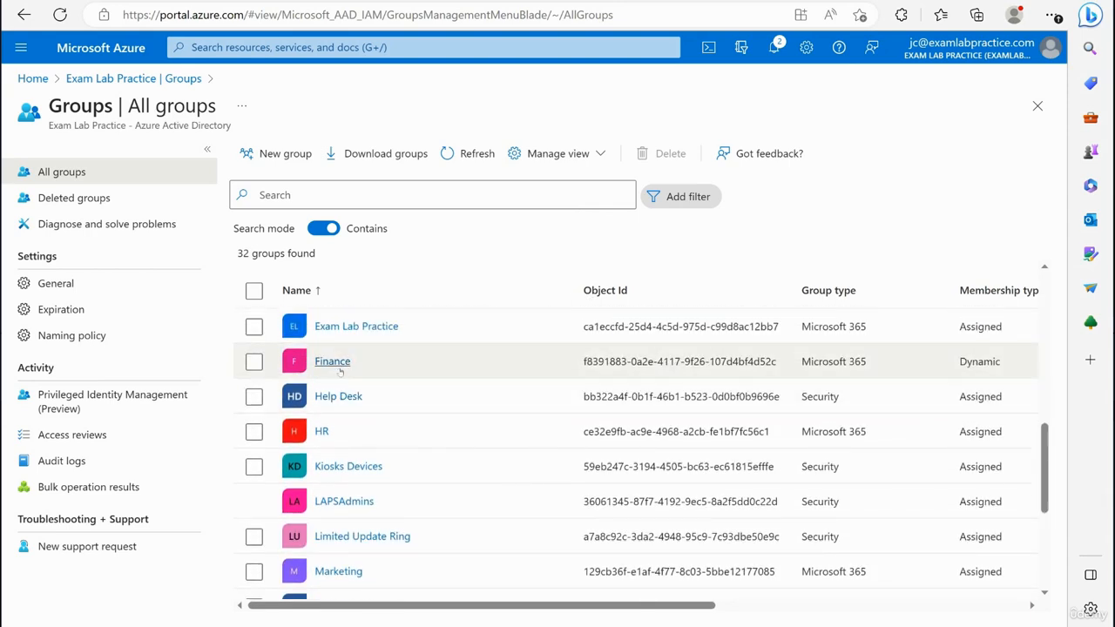
click(331, 358)
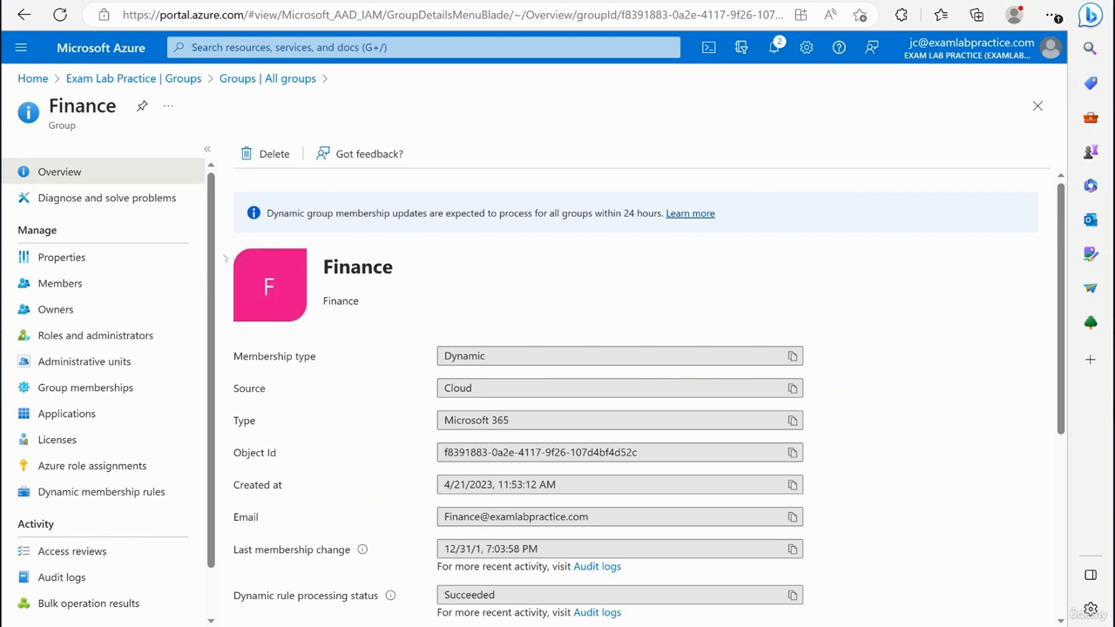
click(45, 287)
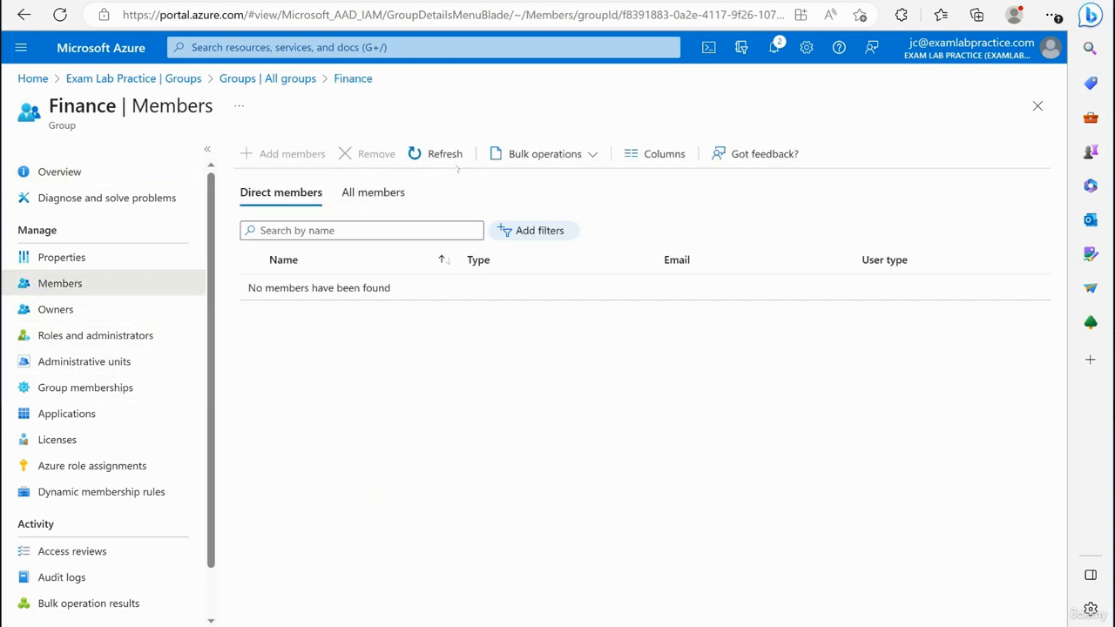
Refresh the Finance group's member list until the updated user appears.
click(456, 151)
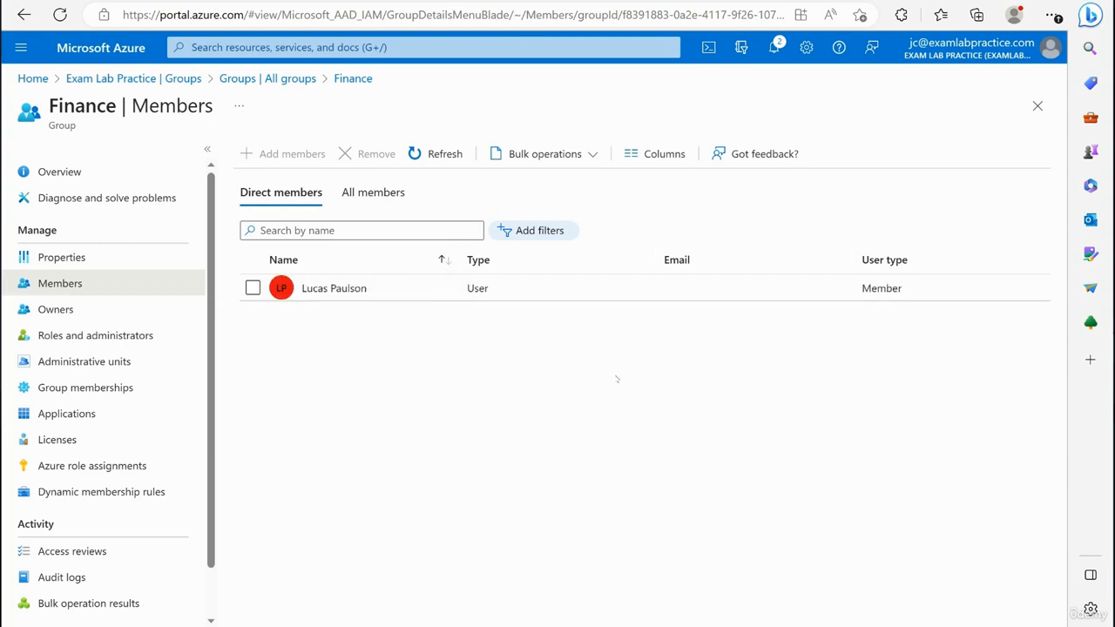
click(440, 153)
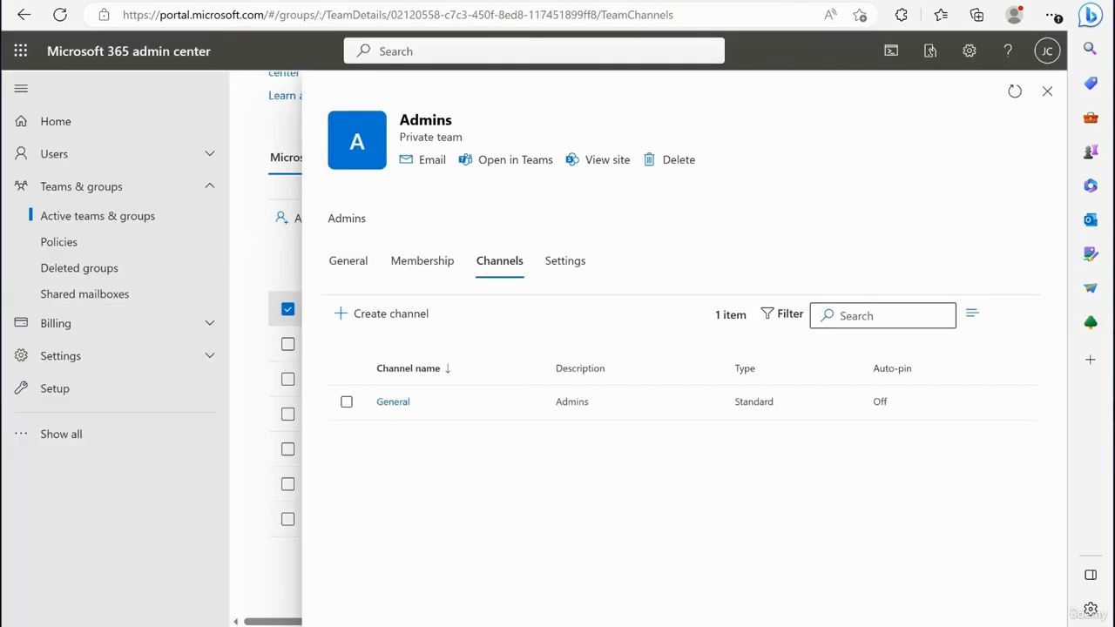
Close the Admins panel, refresh Active teams & groups, and open Finance's details.
click(1046, 90)
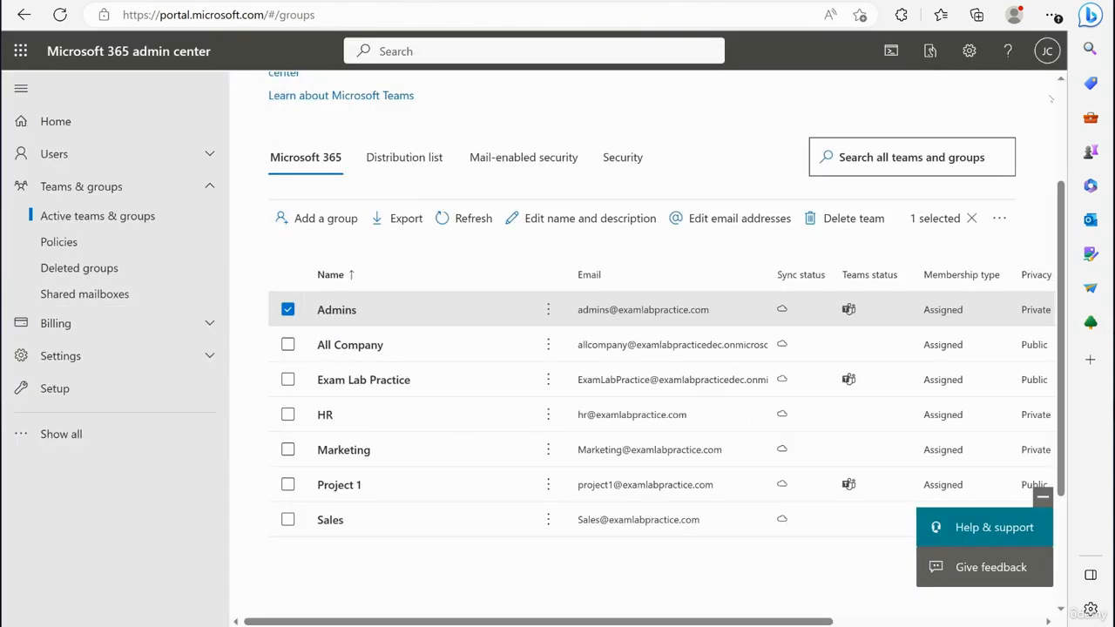
click(461, 219)
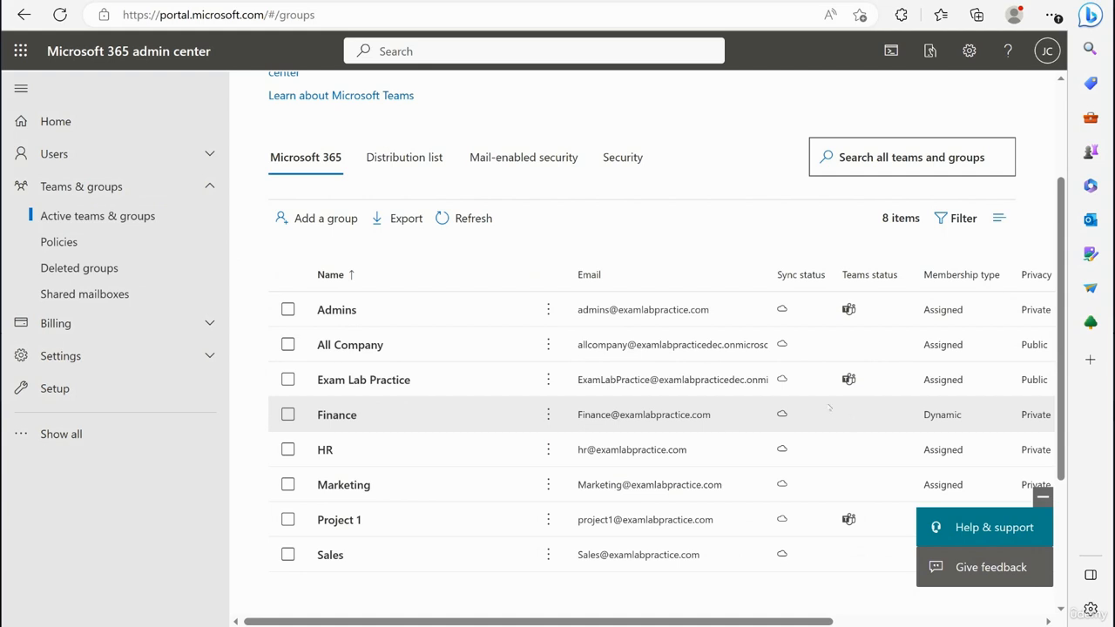
click(347, 419)
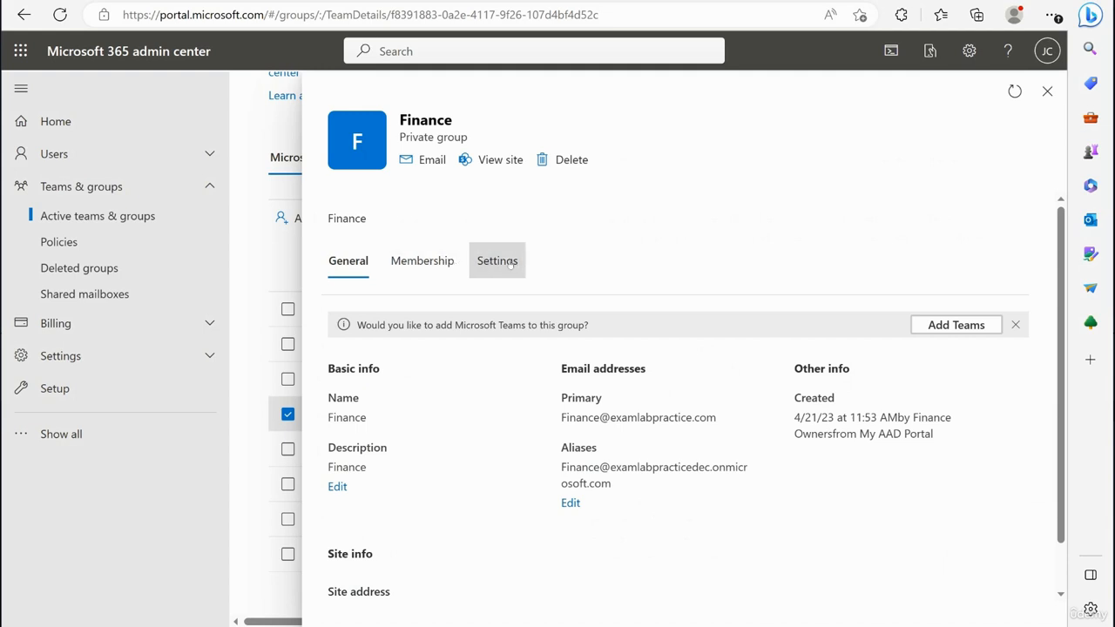
Review the Finance group's Membership, Settings and General tabs, then close its details pane.
click(422, 261)
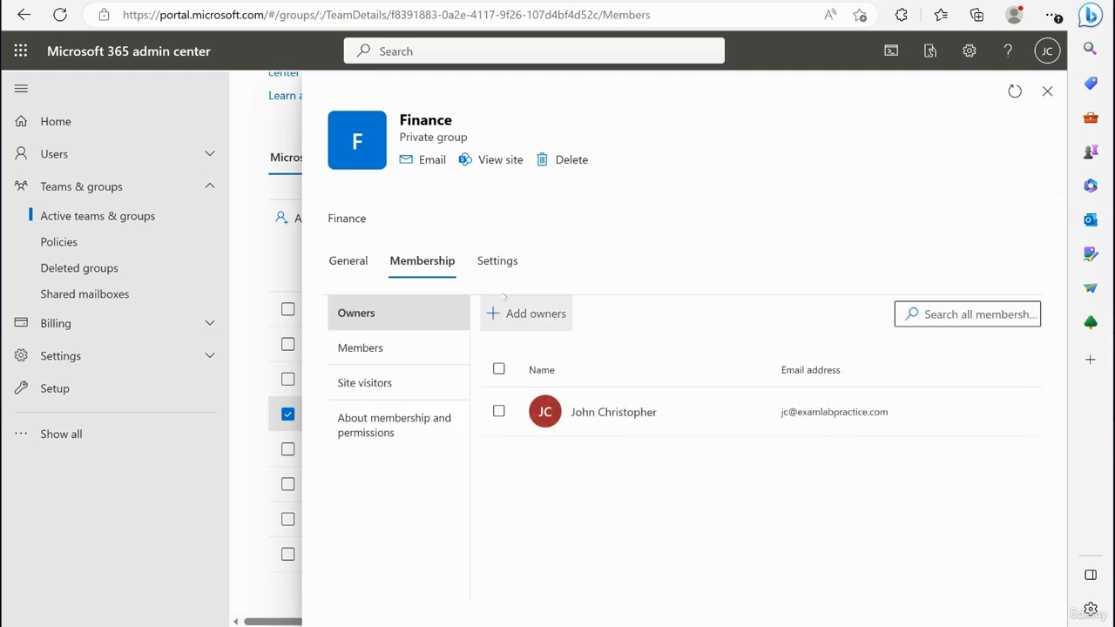
click(498, 261)
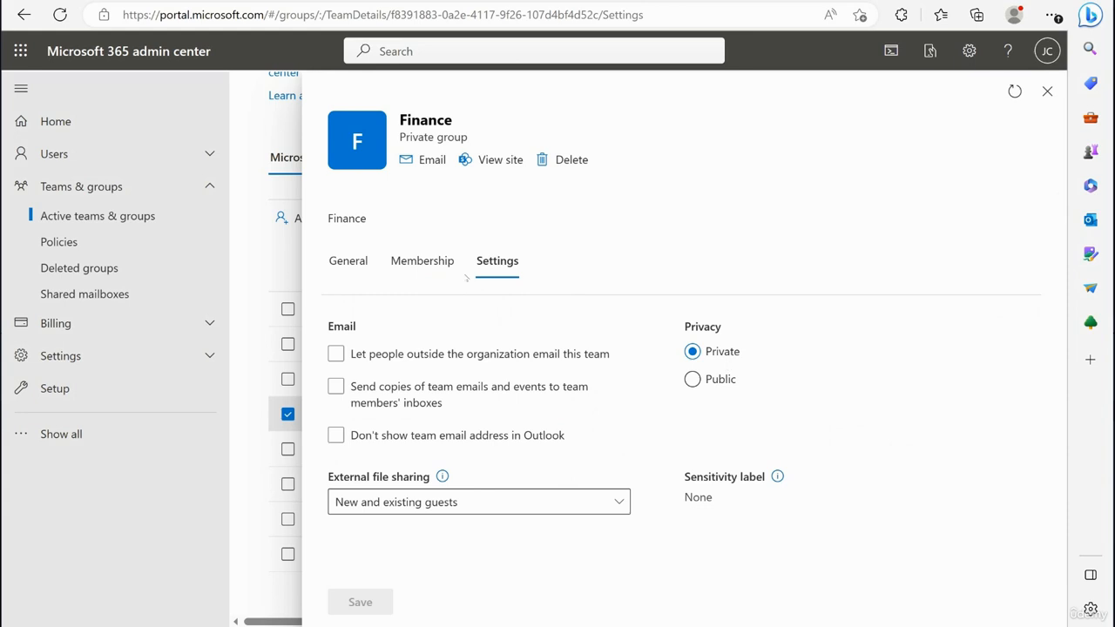
click(423, 261)
click(348, 261)
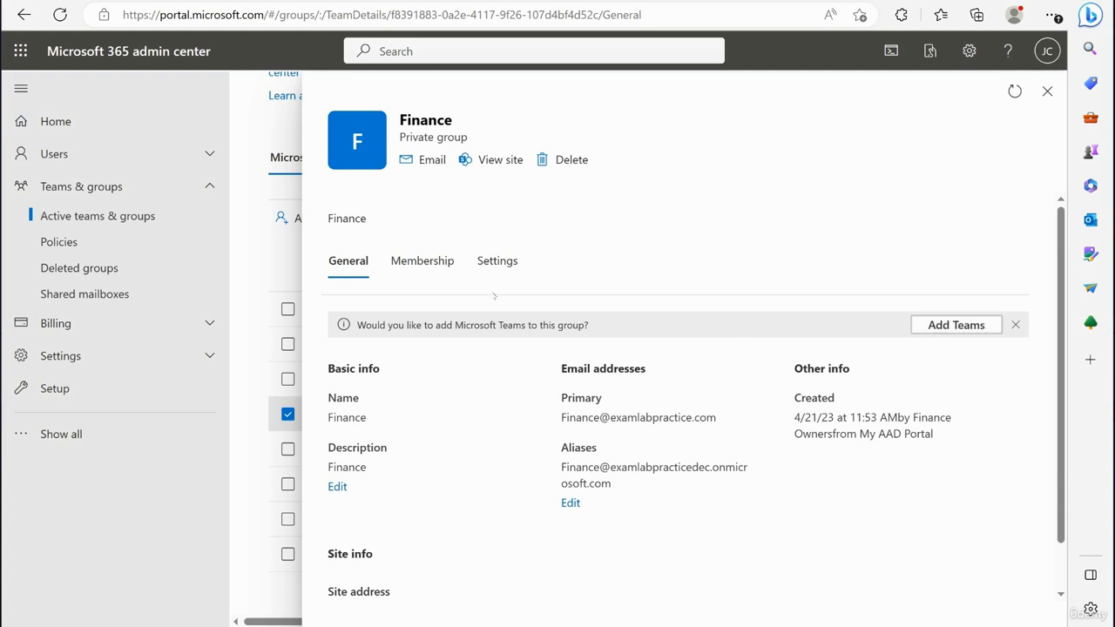
click(1046, 91)
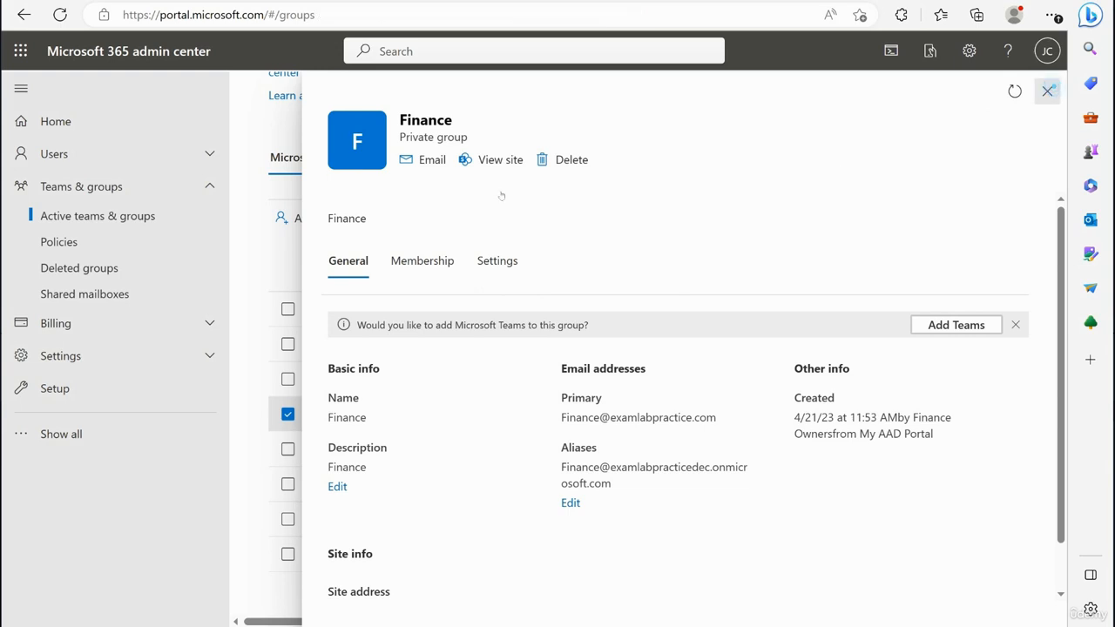